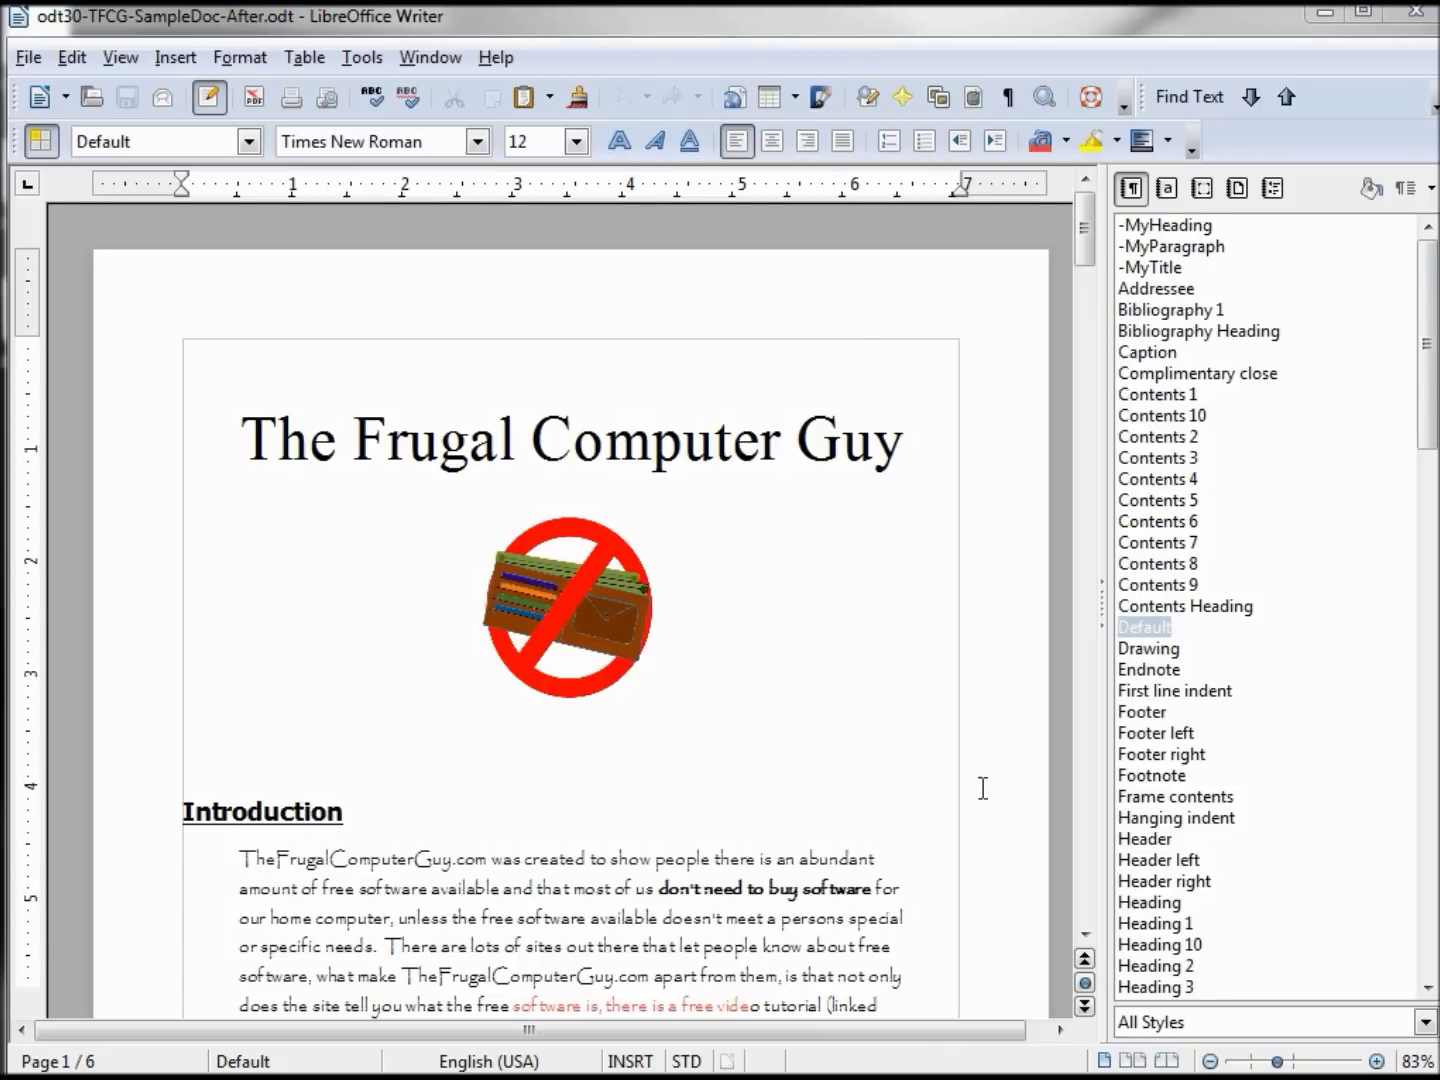
Turn on Nonprinting Characters (¶) so paragraph marks and spaces appear.
{"action": "left_click", "coordinate": [1009, 100]}
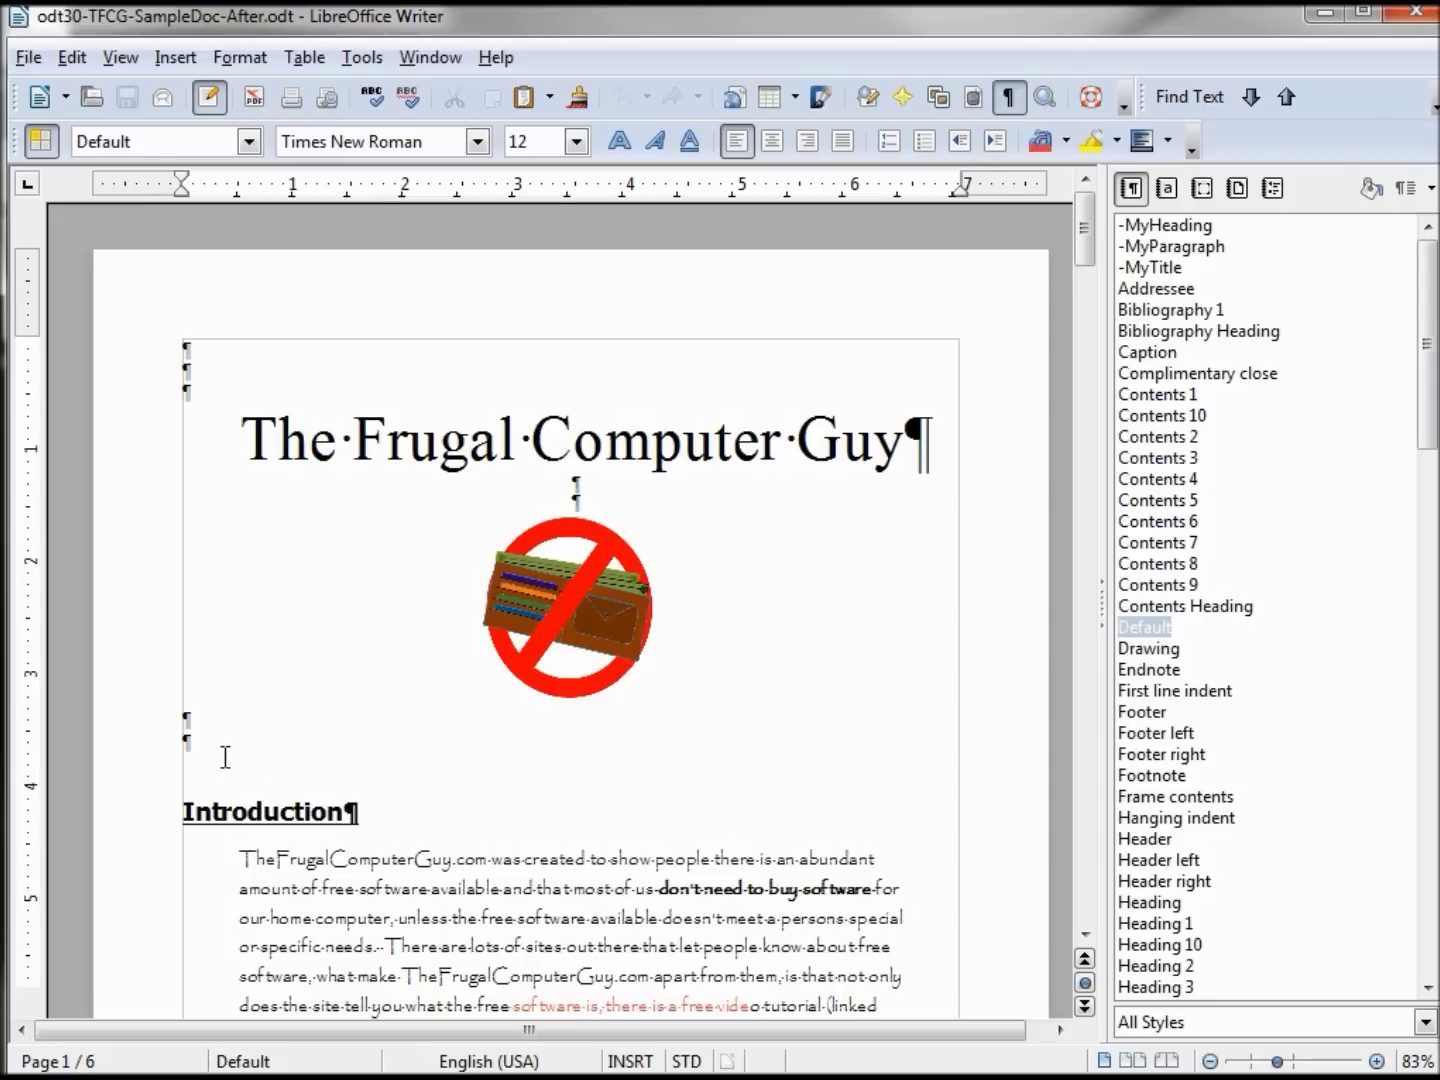
Insert two manual page breaks before the Introduction heading, moving it to page 3.
{"action": "left_click", "coordinate": [184, 59]}
{"action": "left_click", "coordinate": [202, 90]}
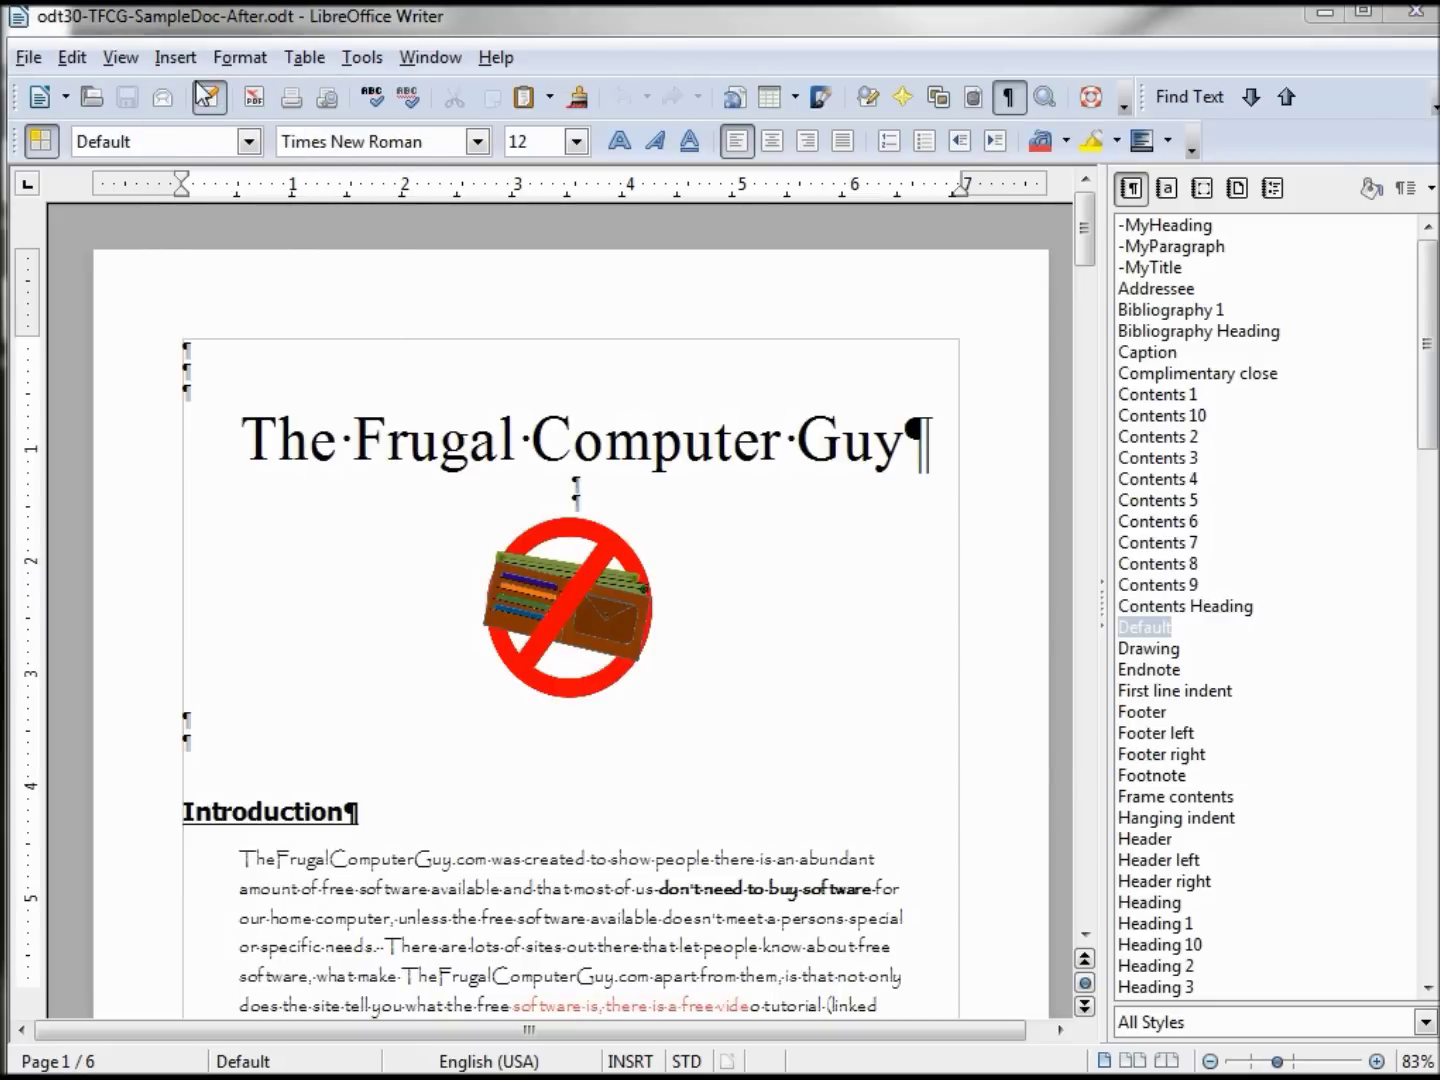
{"action": "left_click", "coordinate": [1174, 496]}
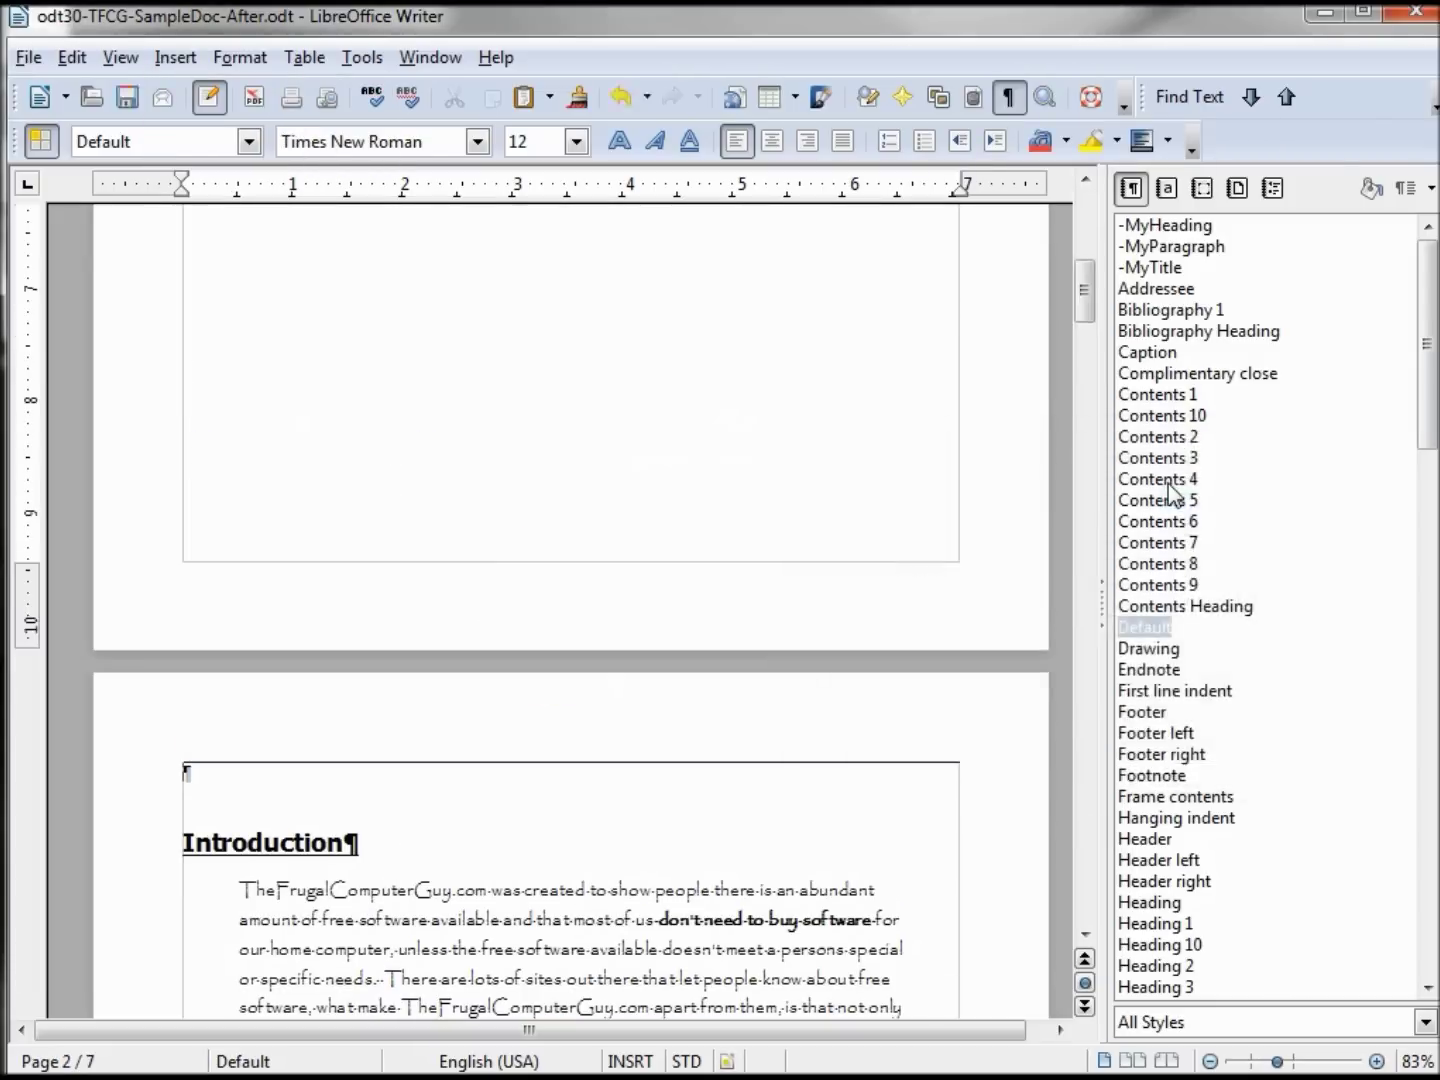
{"action": "mouse_move", "coordinate": [1084, 290]}
{"action": "left_mouse_down"}
{"action": "mouse_move", "coordinate": [1089, 273]}
{"action": "mouse_move", "coordinate": [1087, 306]}
{"action": "left_mouse_up"}
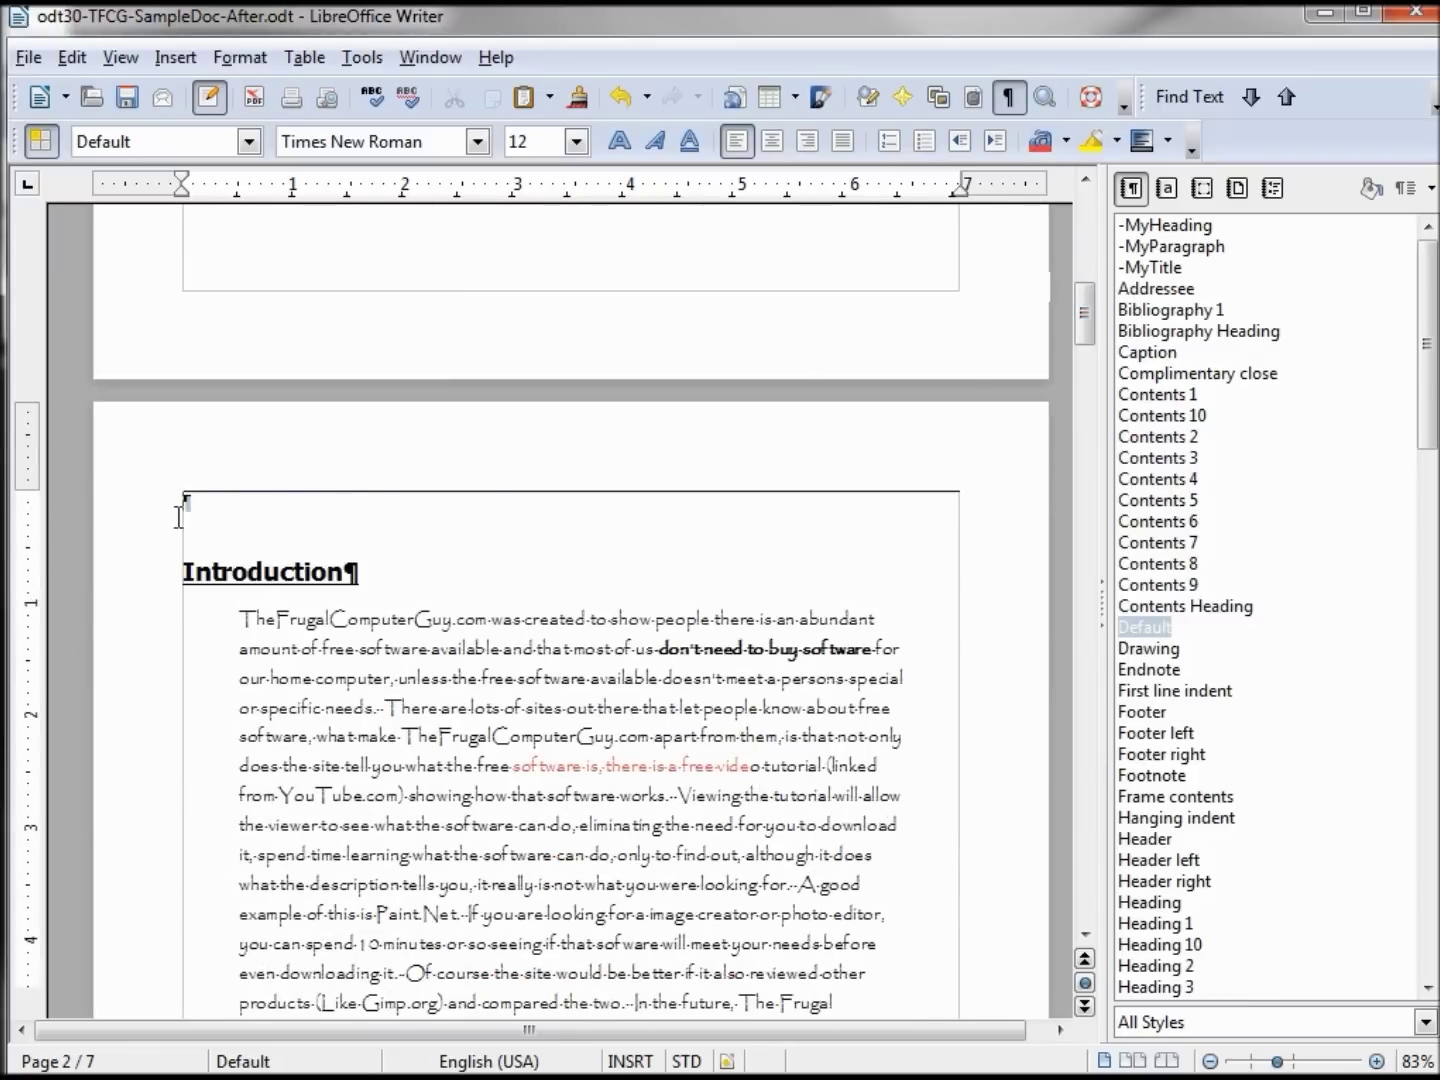
{"action": "left_click", "coordinate": [171, 57]}
{"action": "left_click", "coordinate": [209, 97]}
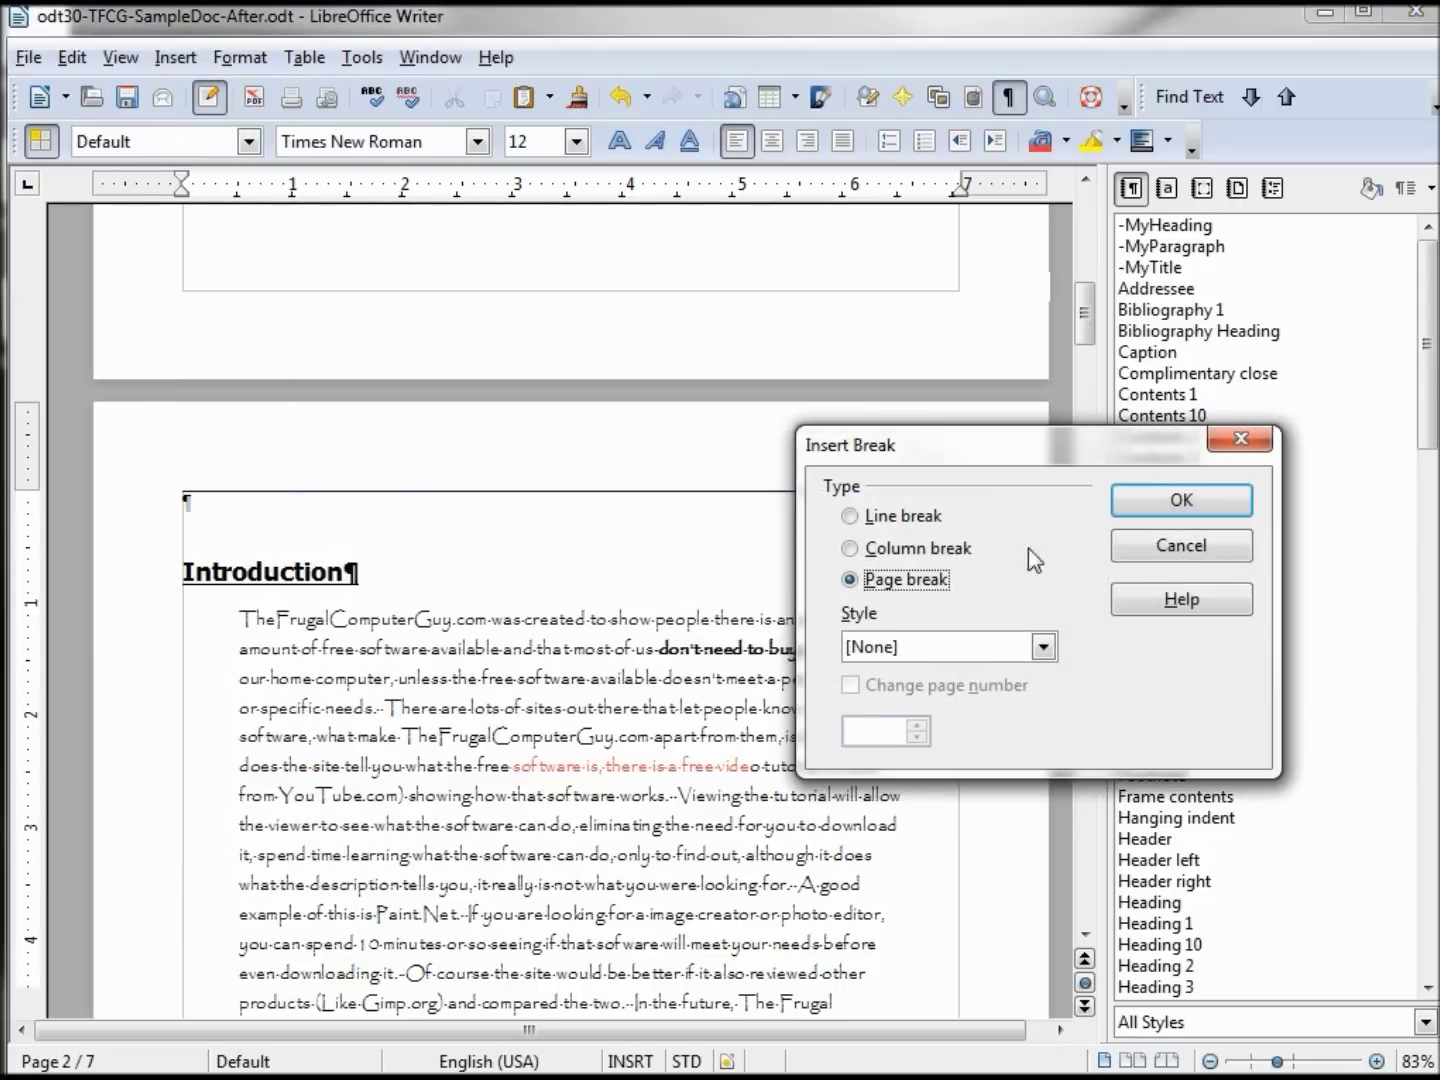
{"action": "left_click", "coordinate": [1184, 503]}
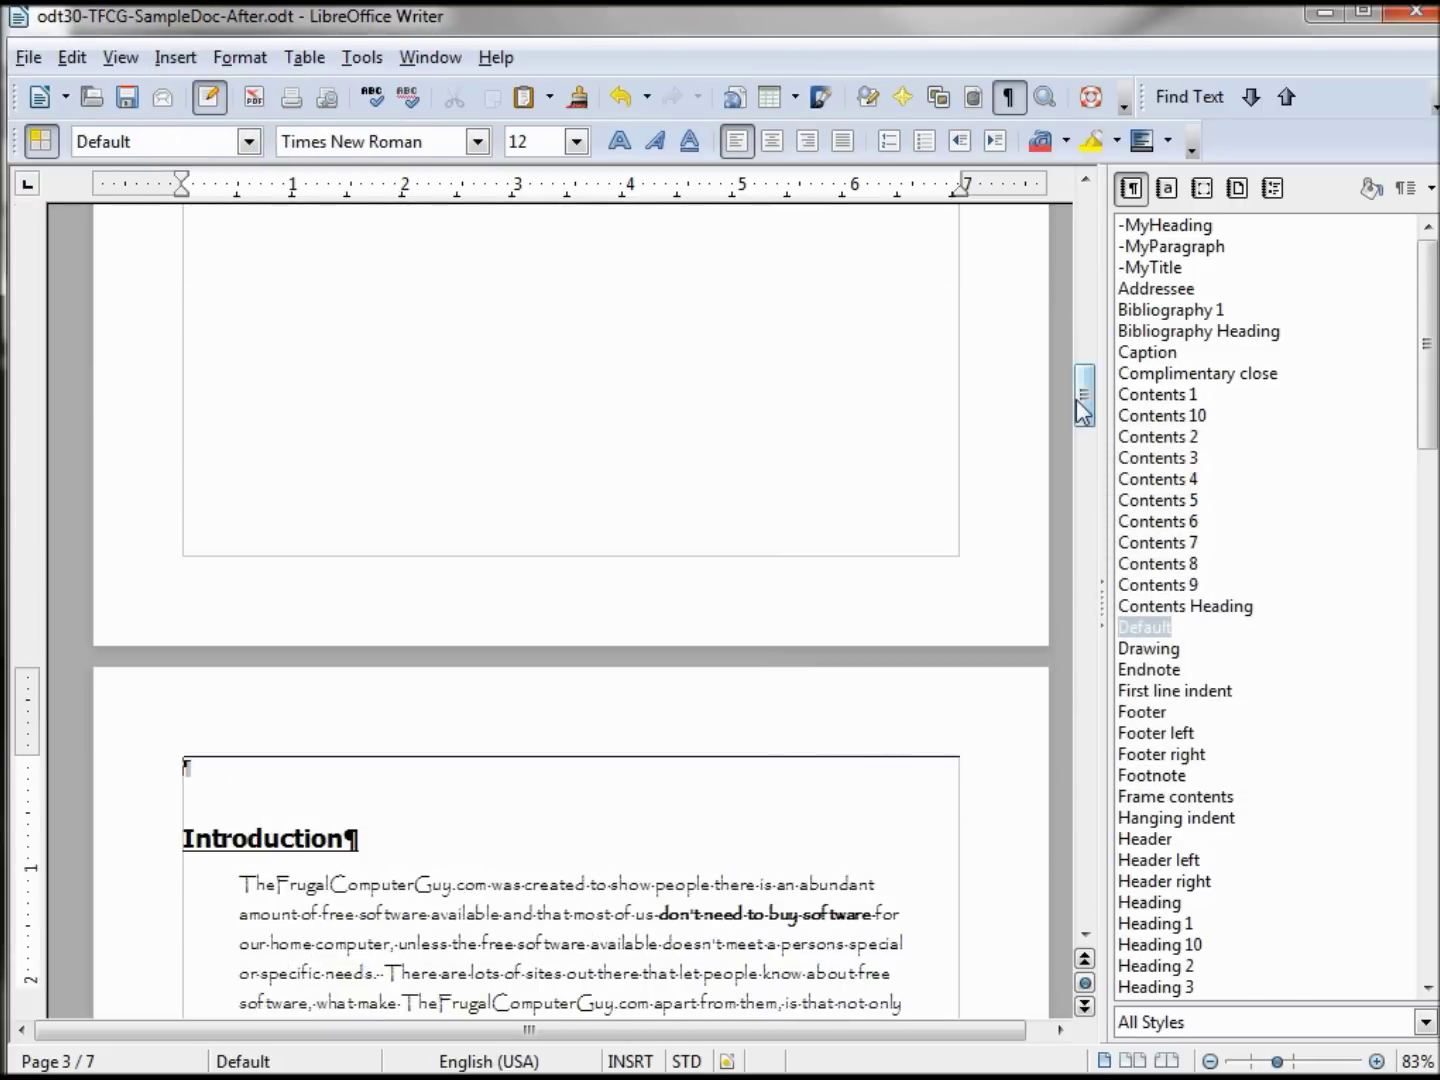
{"action": "mouse_move", "coordinate": [1084, 393]}
{"action": "left_mouse_down"}
{"action": "mouse_move", "coordinate": [1097, 315]}
{"action": "mouse_move", "coordinate": [1086, 388]}
{"action": "left_mouse_up"}
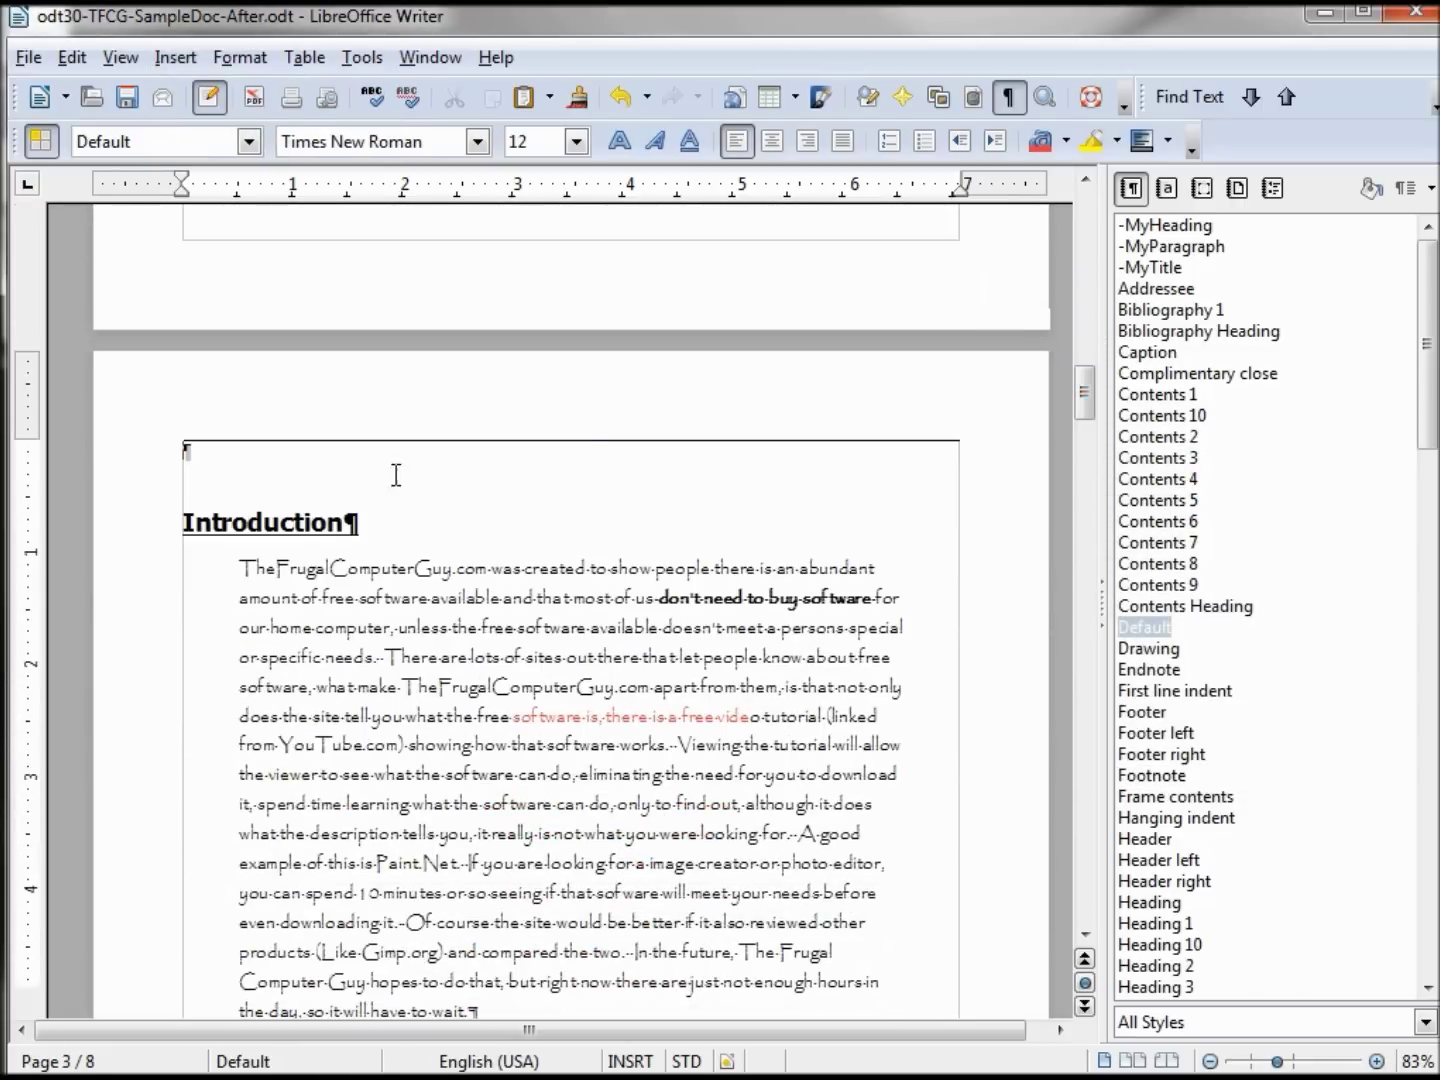
{"action": "left_click", "coordinate": [186, 522]}
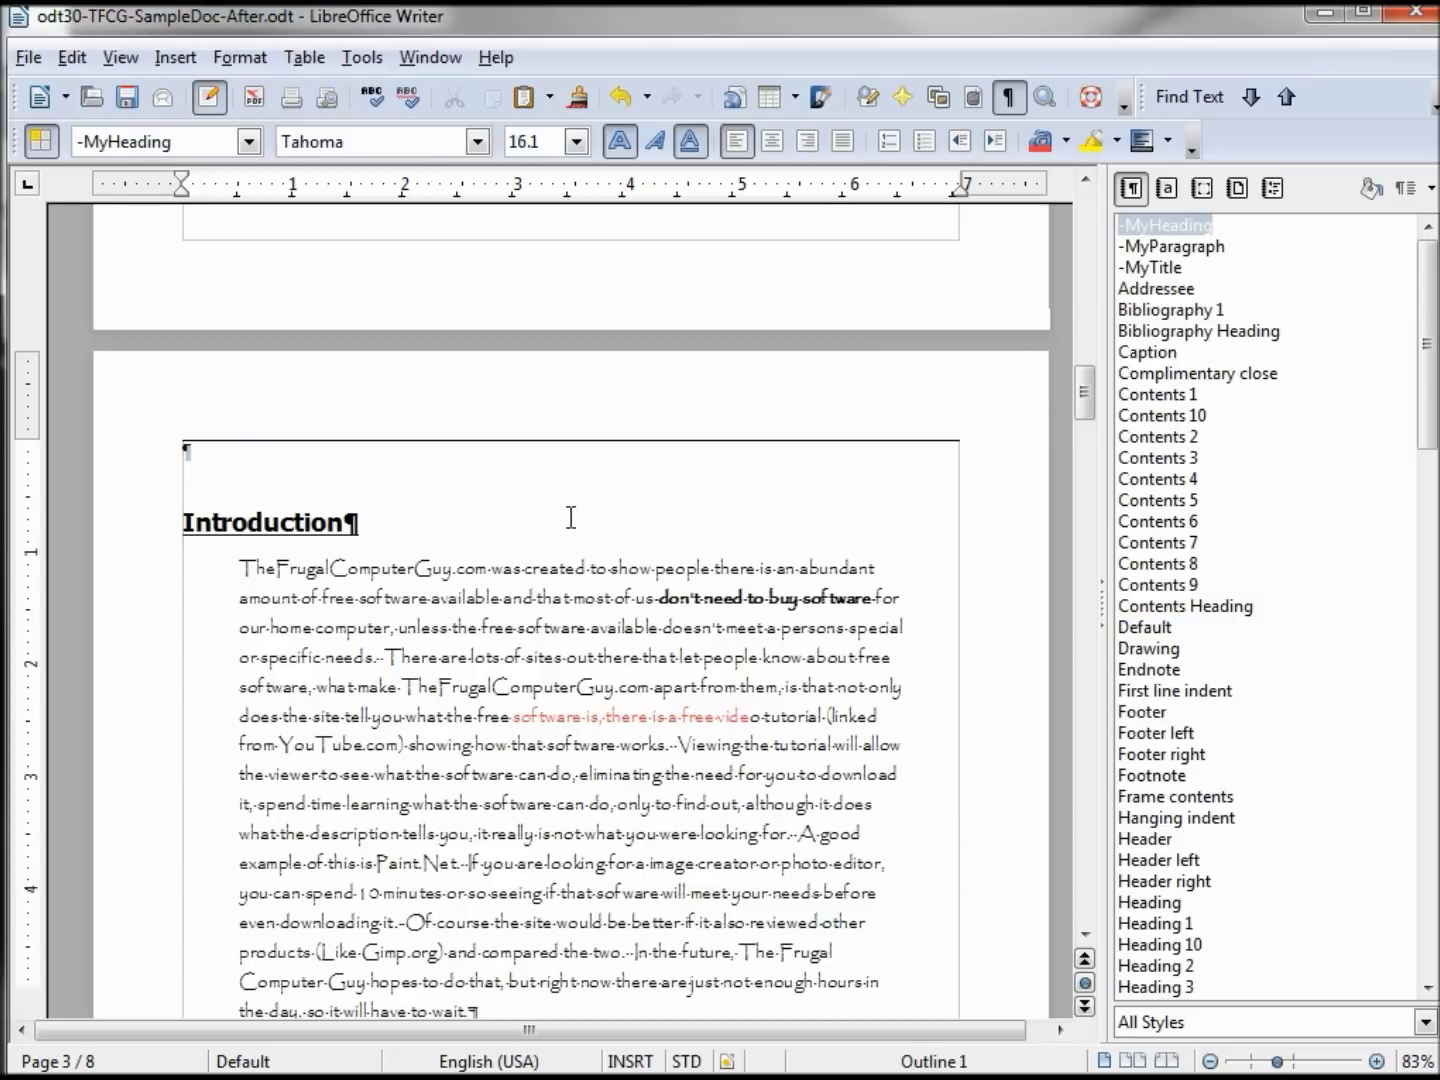
Delete the empty paragraph above the Introduction heading and place the cursor on blank page 2.
{"action": "key", "text": "BackSpace"}
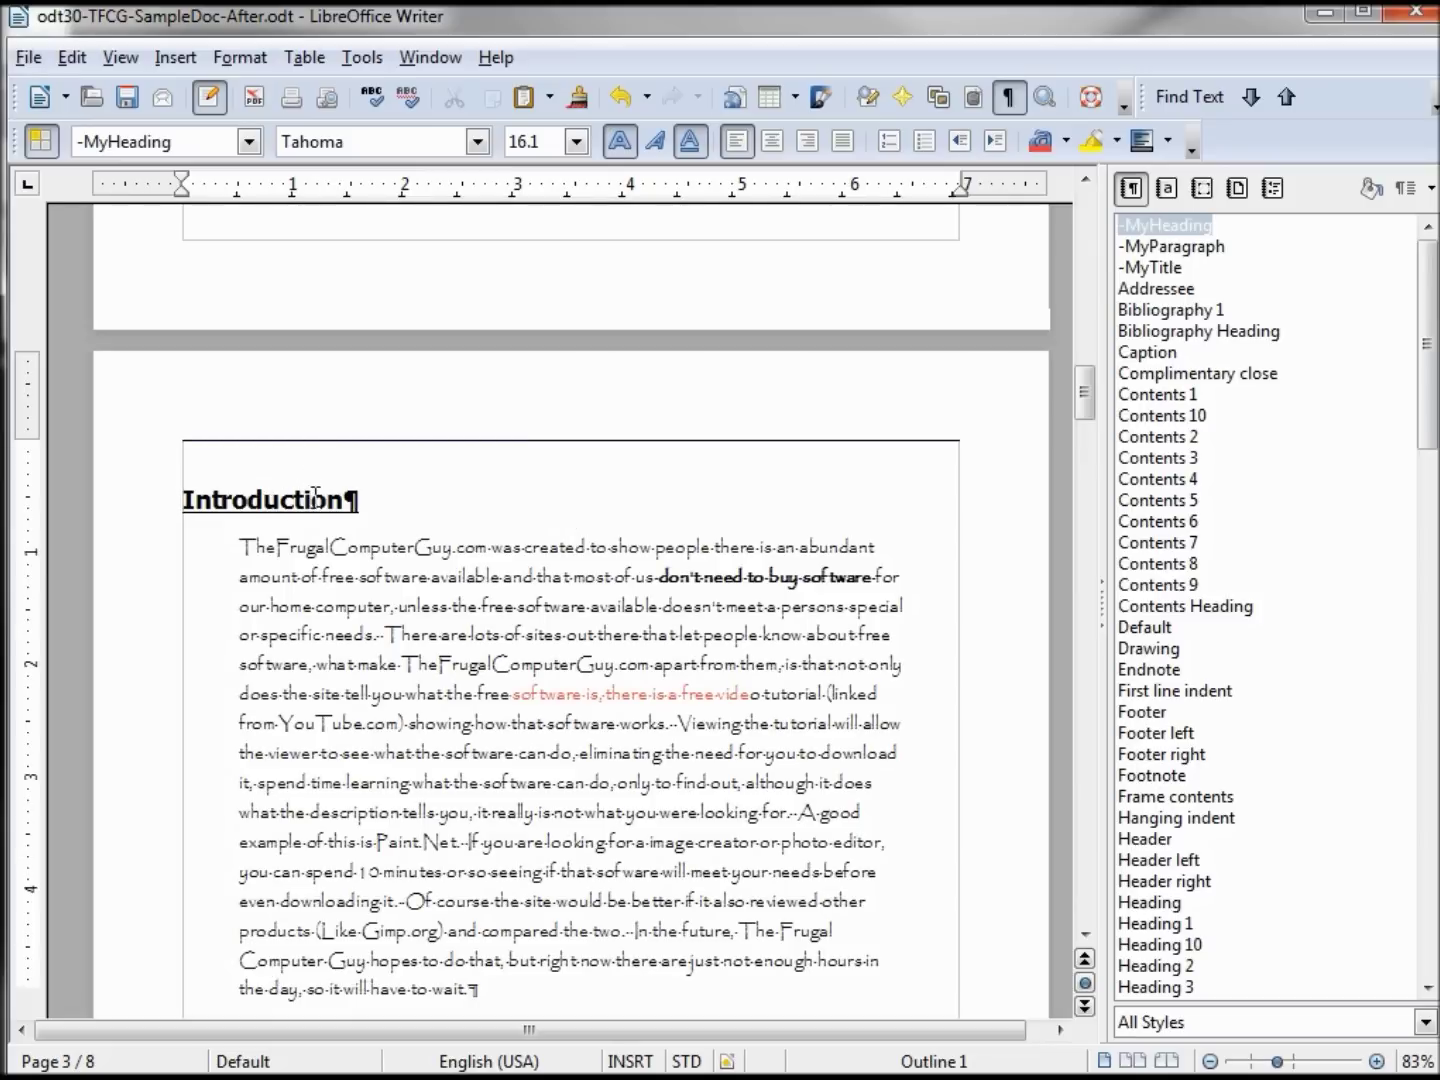
{"action": "scroll", "coordinate": [418, 488], "scroll_direction": "up", "scroll_amount": 2}
{"action": "scroll", "coordinate": [422, 486], "scroll_direction": "up", "scroll_amount": 3}
{"action": "scroll", "coordinate": [422, 486], "scroll_direction": "down", "scroll_amount": 3}
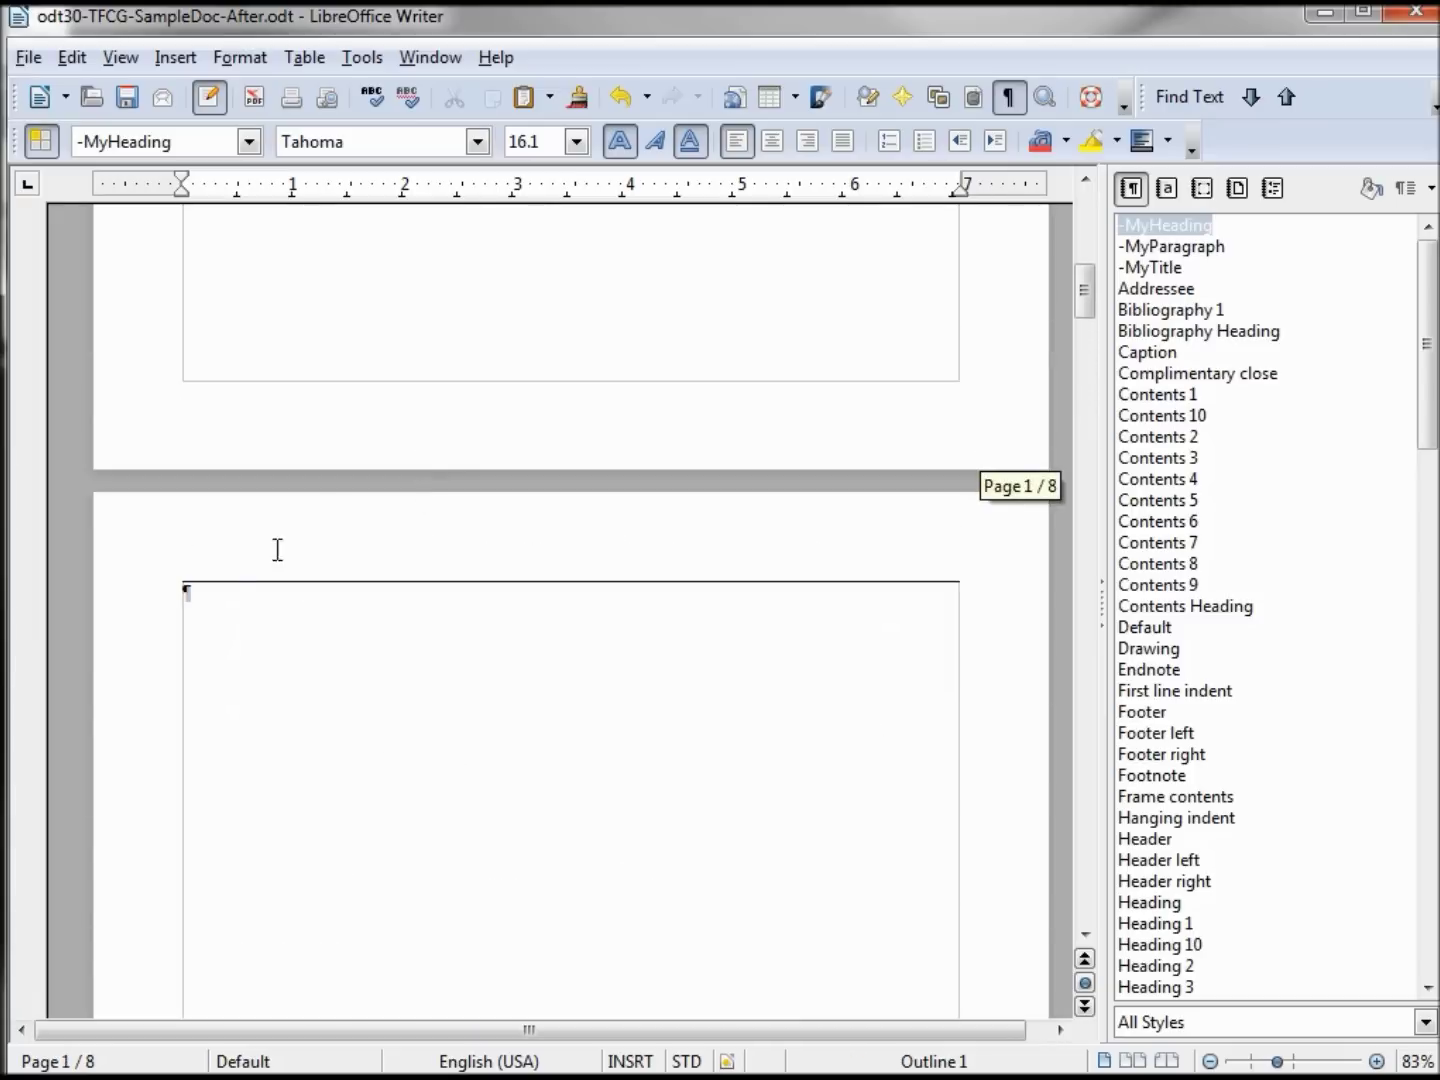
{"action": "left_click", "coordinate": [212, 593]}
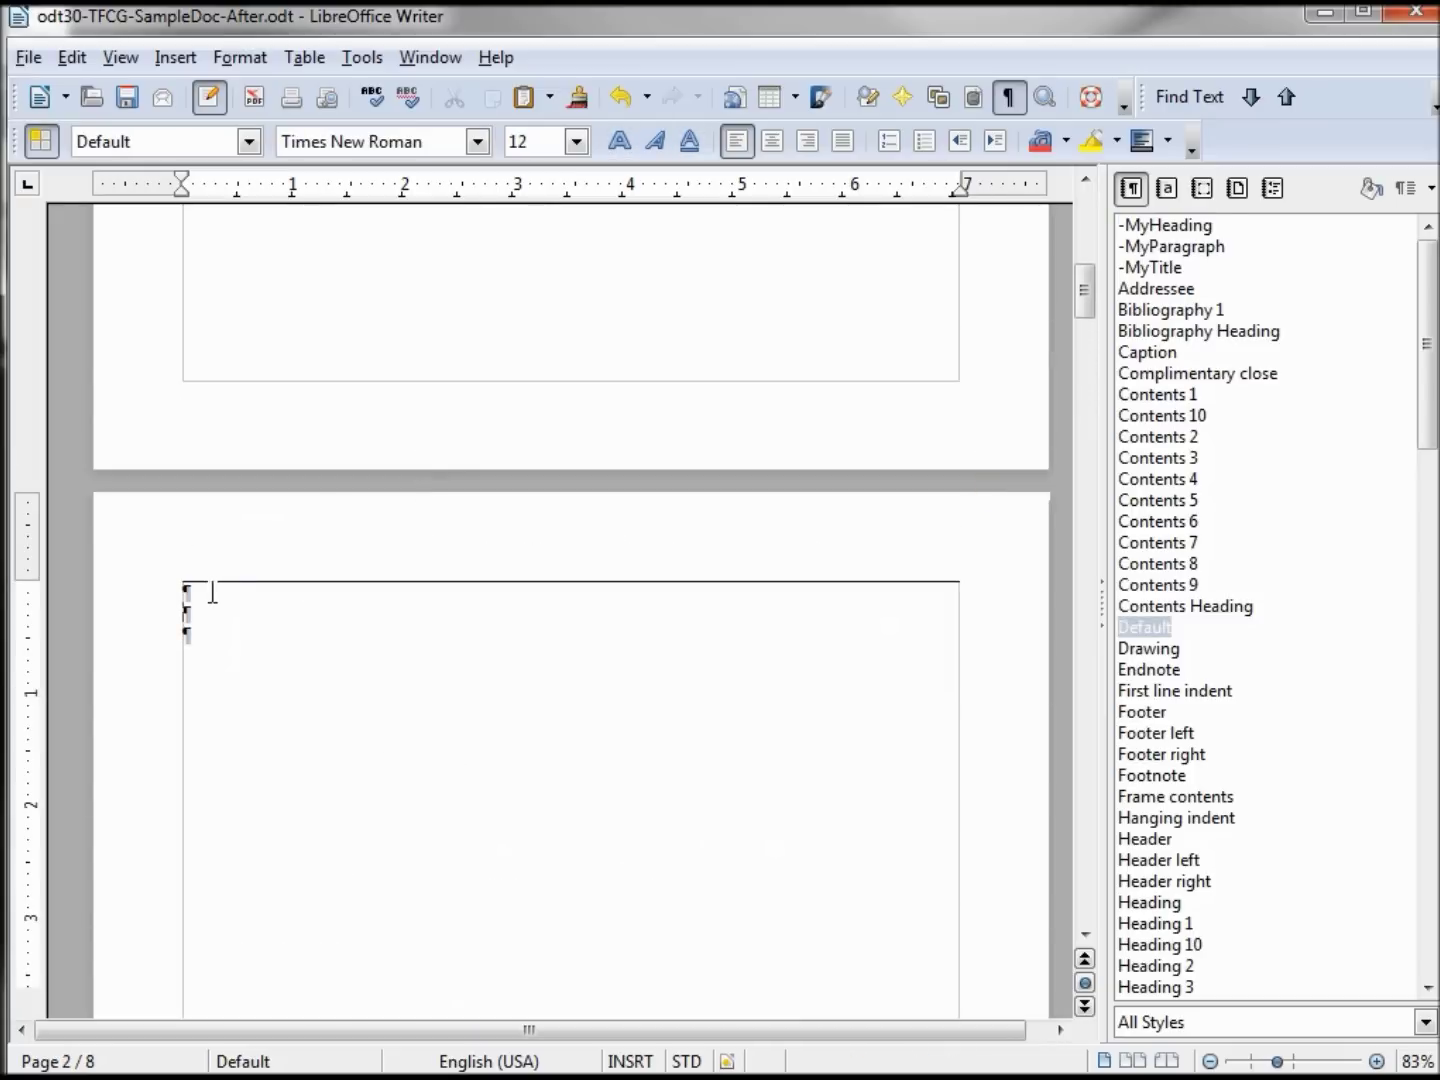
{"action": "left_click", "coordinate": [176, 62]}
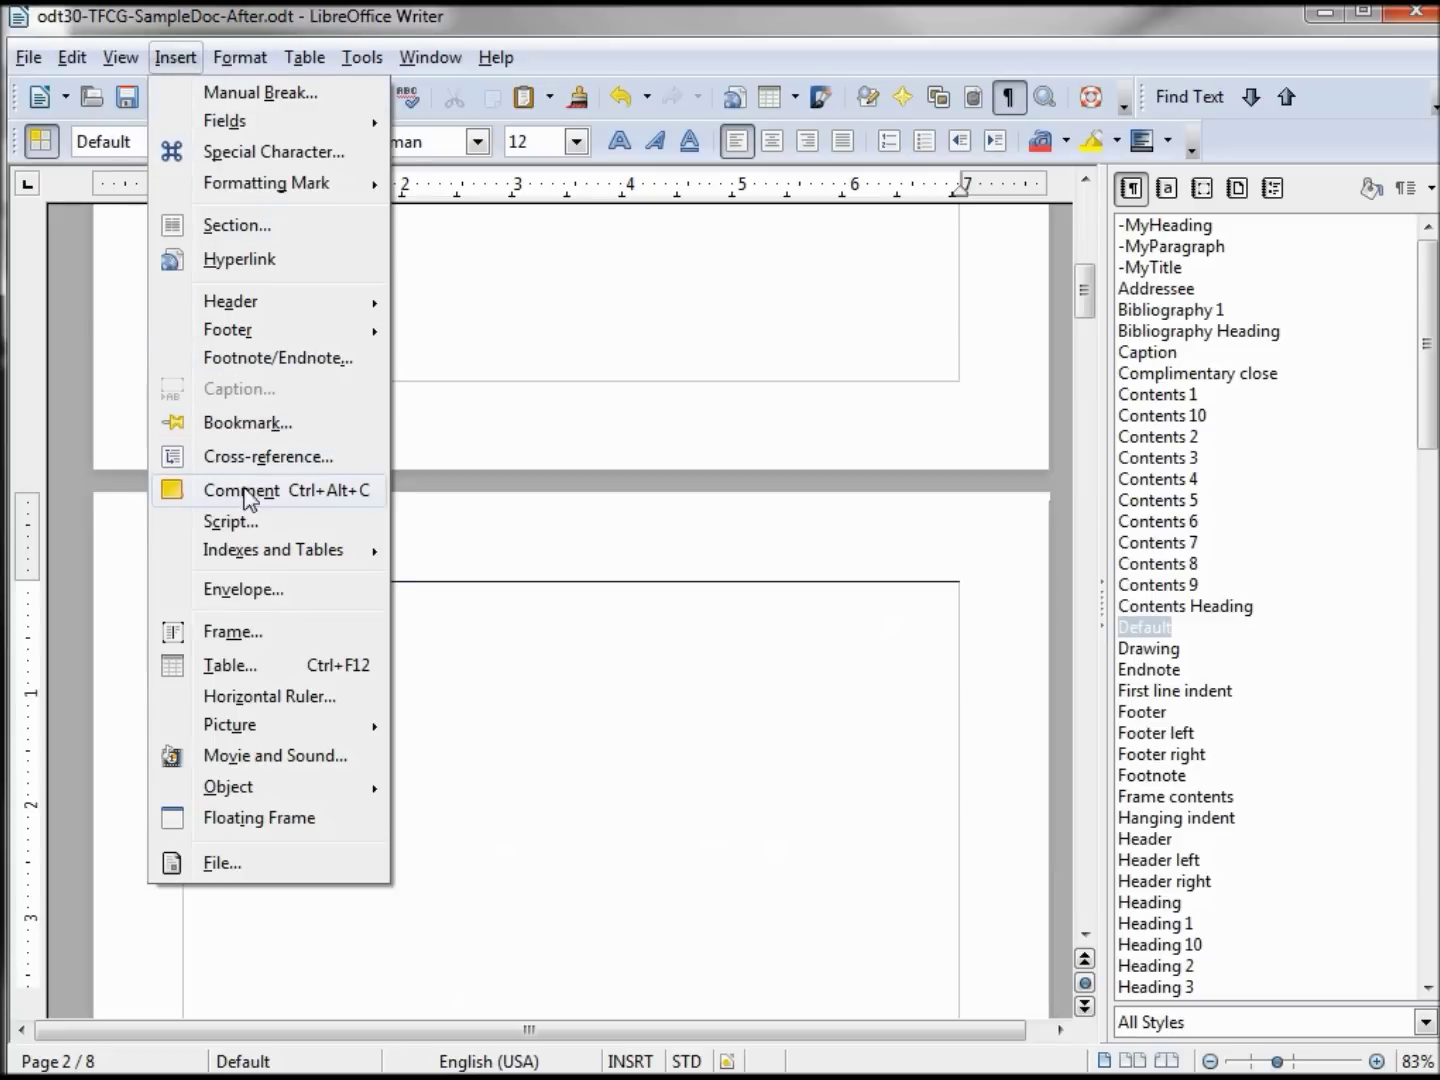
{"action": "mouse_move", "coordinate": [273, 549]}
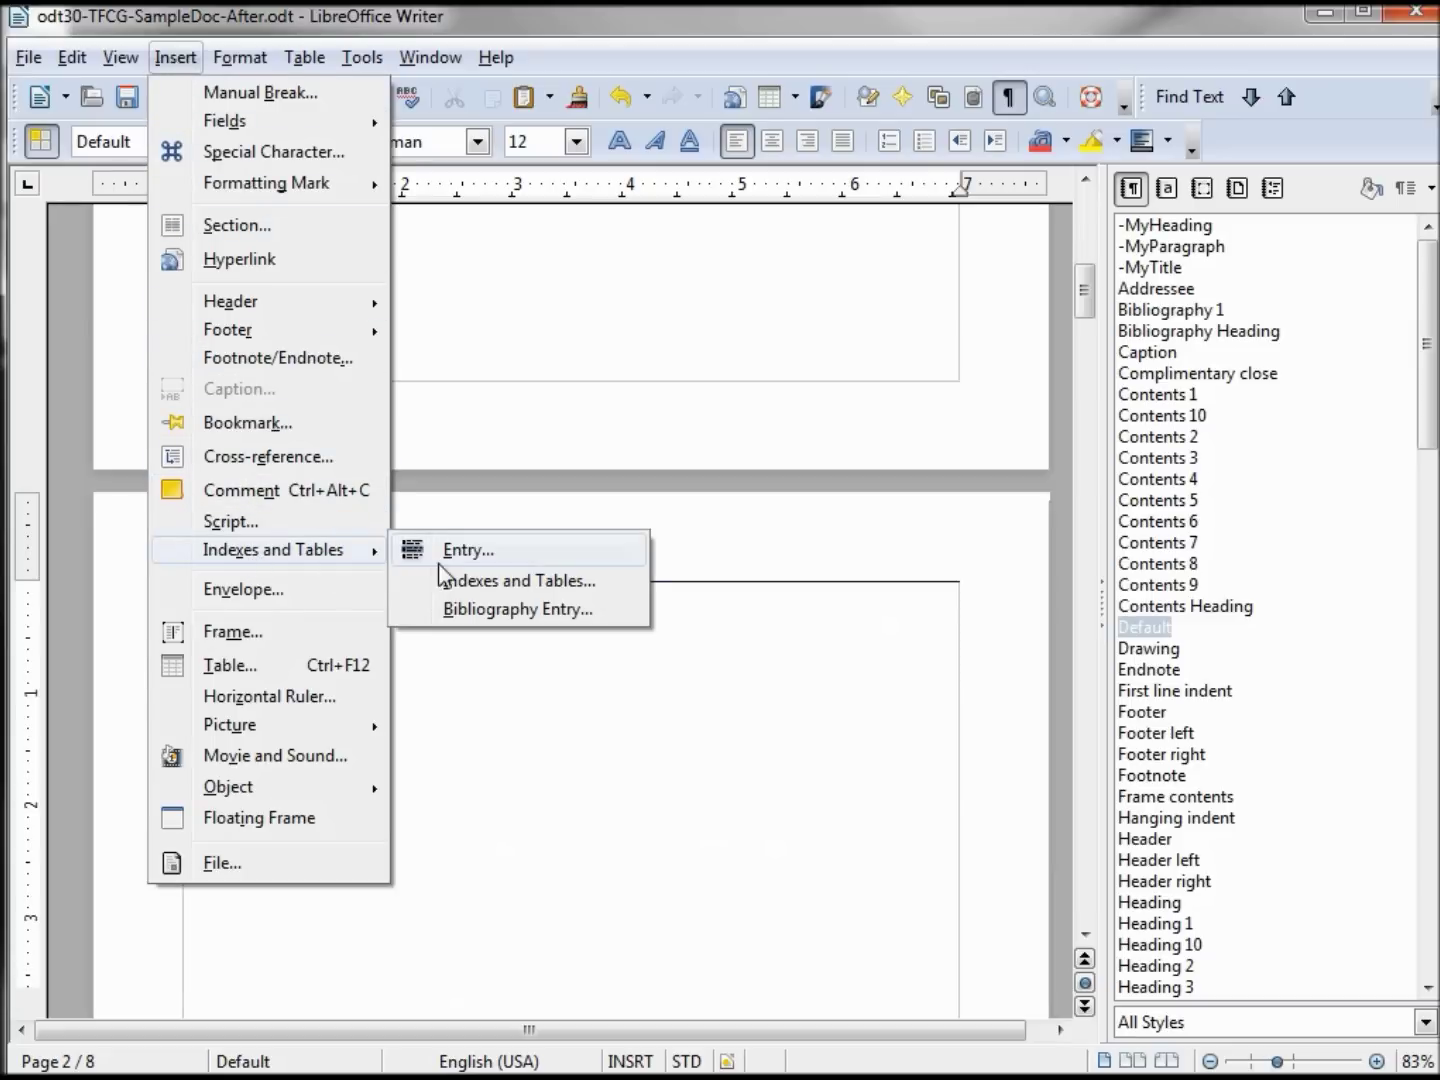
Insert a default Table of Contents on page 2 listing Introduction through Summary with page numbers.
{"action": "left_click", "coordinate": [524, 593]}
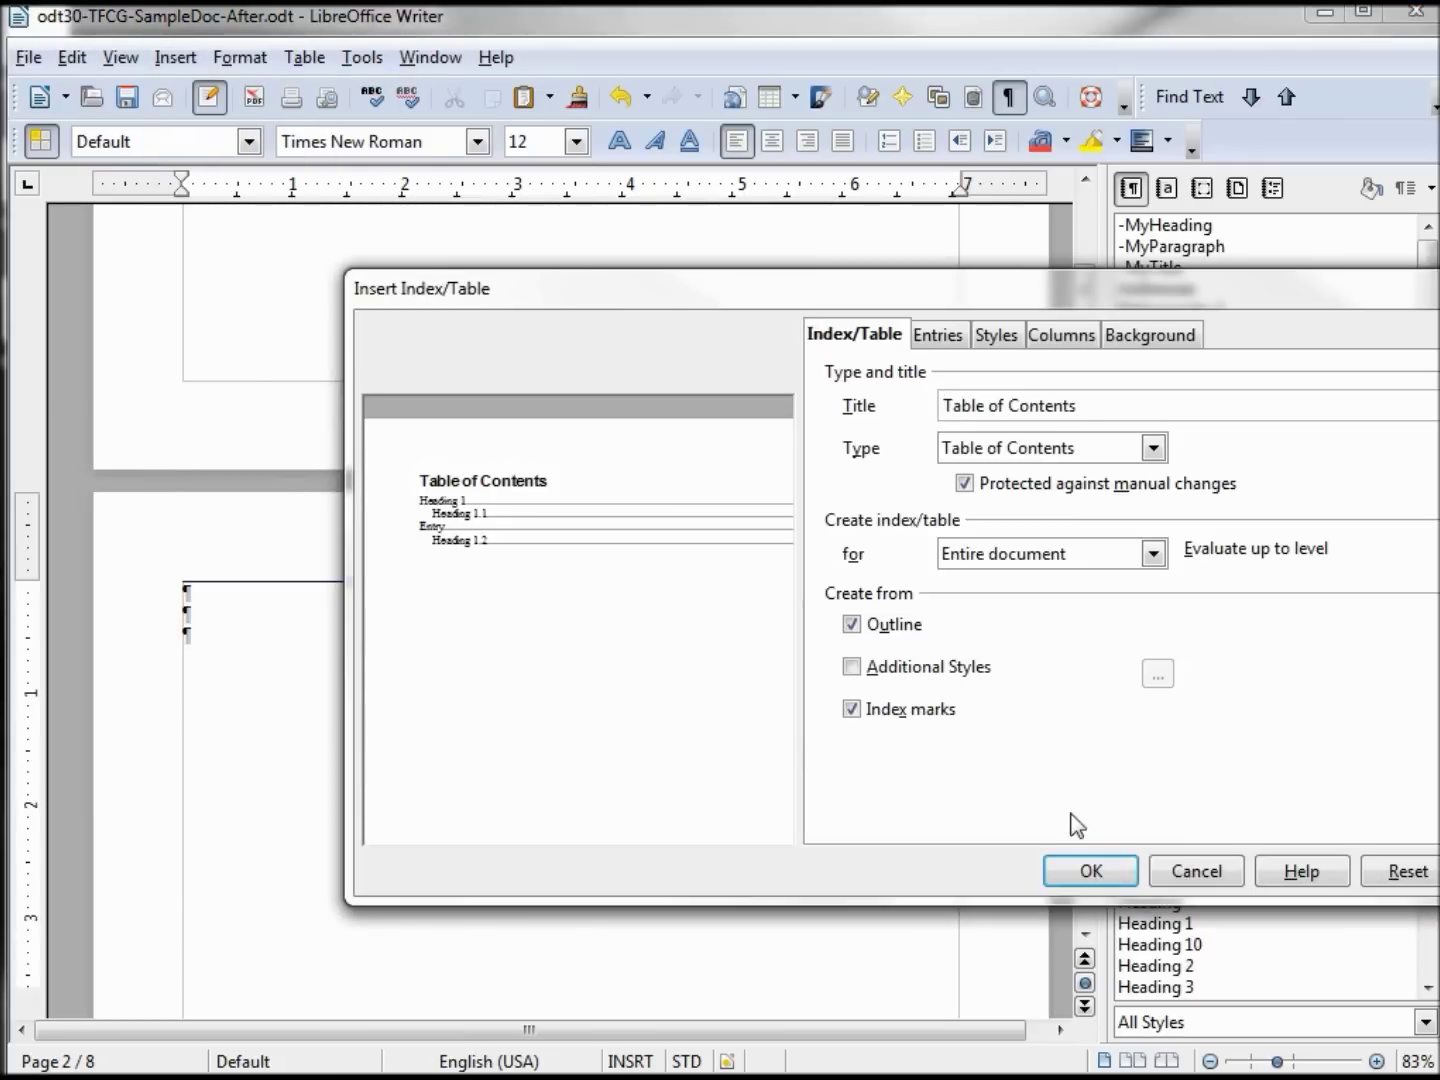
{"action": "left_click", "coordinate": [1091, 873]}
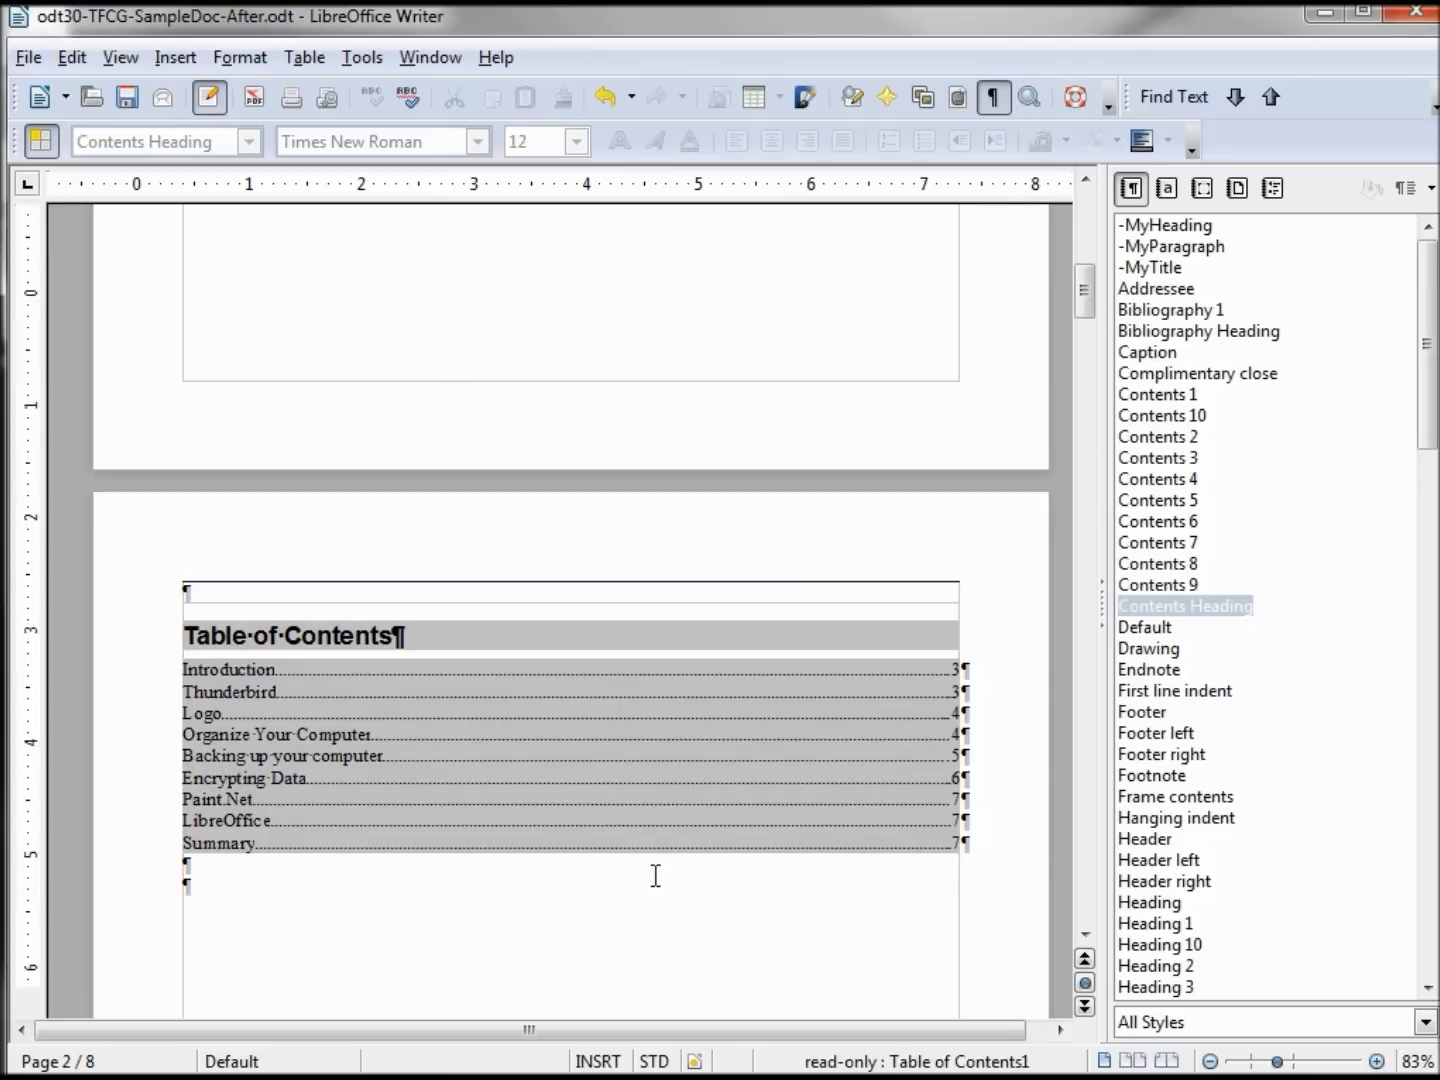
Leave the TOC and place the cursor in the page-3 Thunderbird heading, styled -MyHeading.
{"action": "key", "text": "Down"}
{"action": "key", "text": "Down"}
{"action": "key", "text": "Down"}
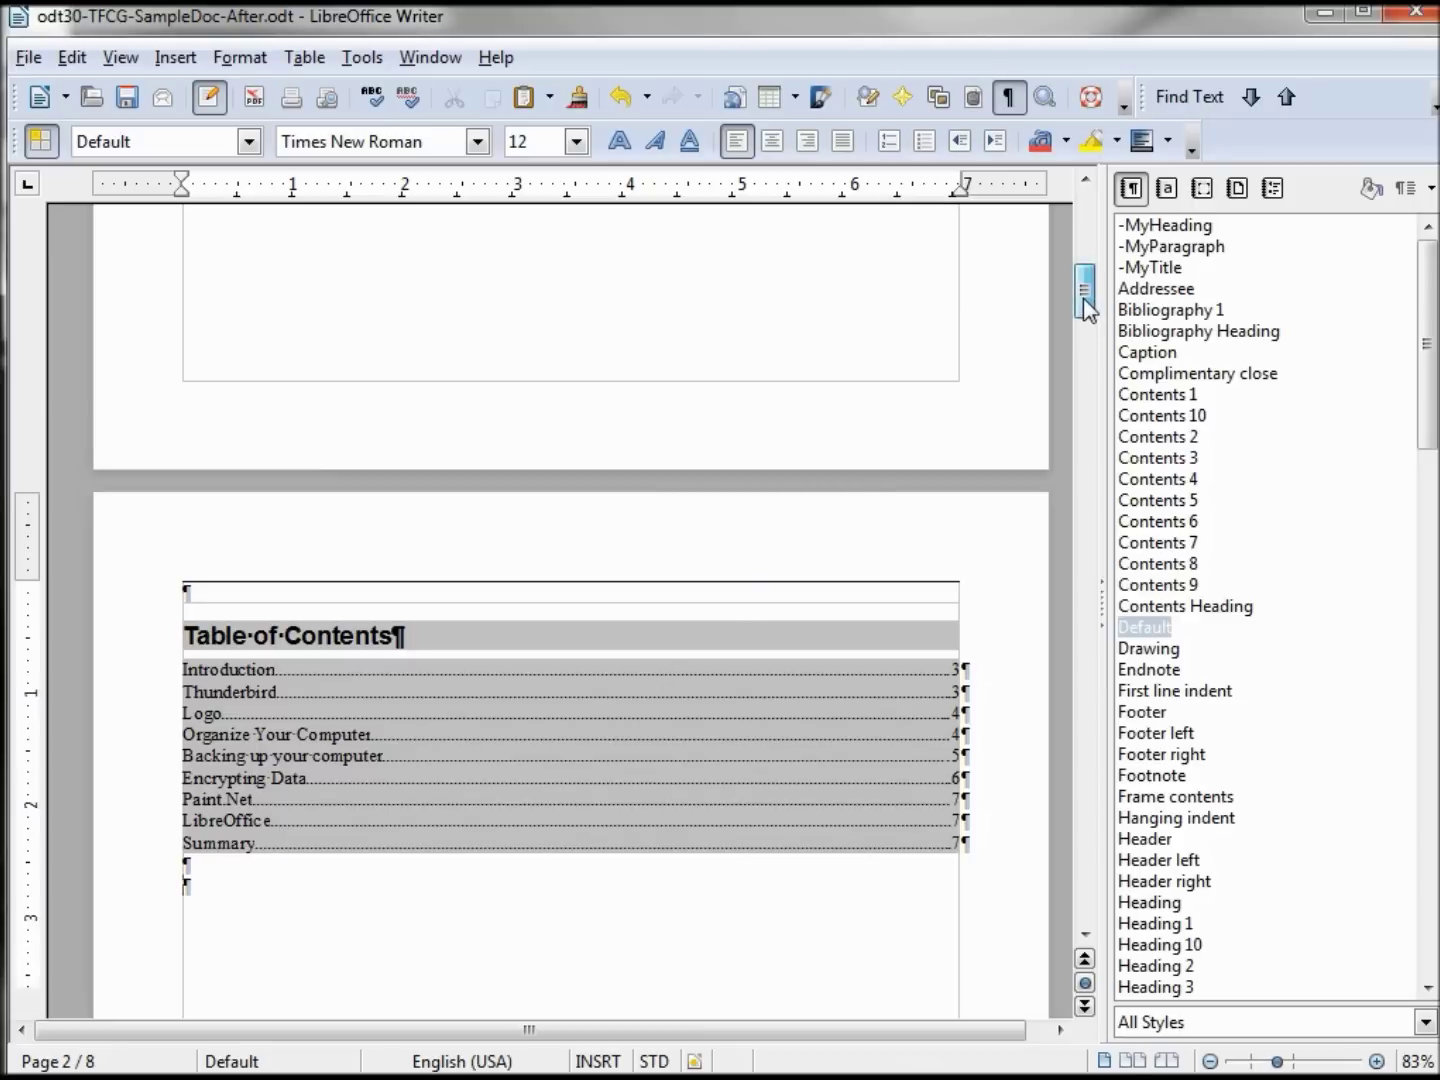
{"action": "left_click_drag", "start_coordinate": [1087, 304], "coordinate": [1084, 431]}
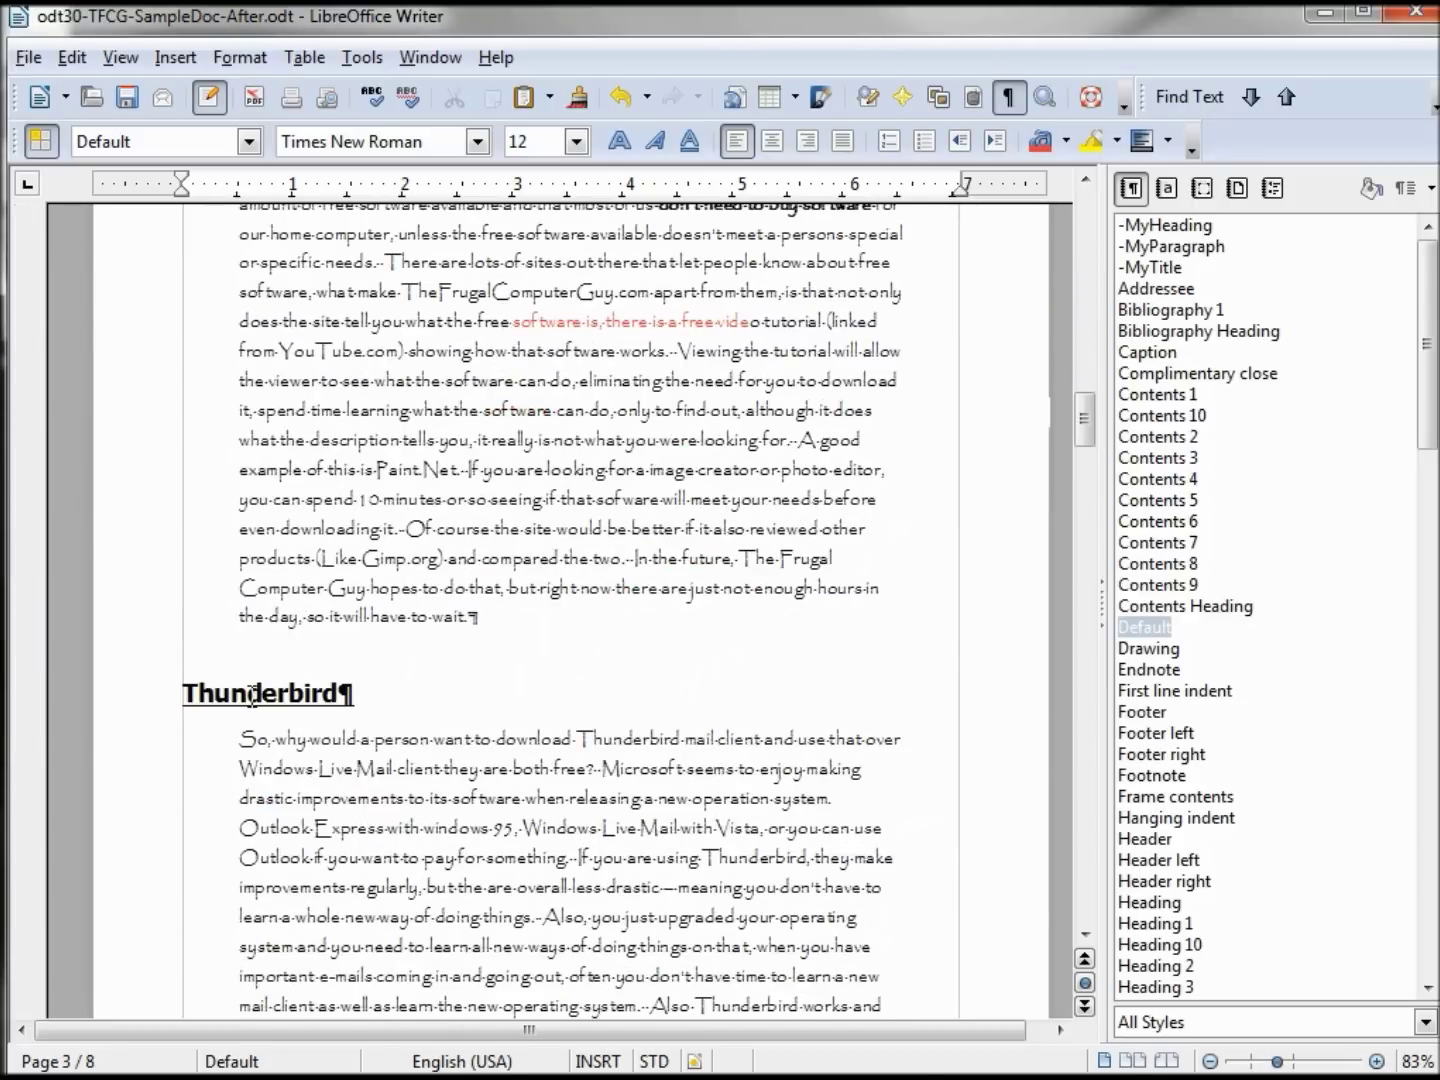
{"action": "left_click", "coordinate": [253, 694]}
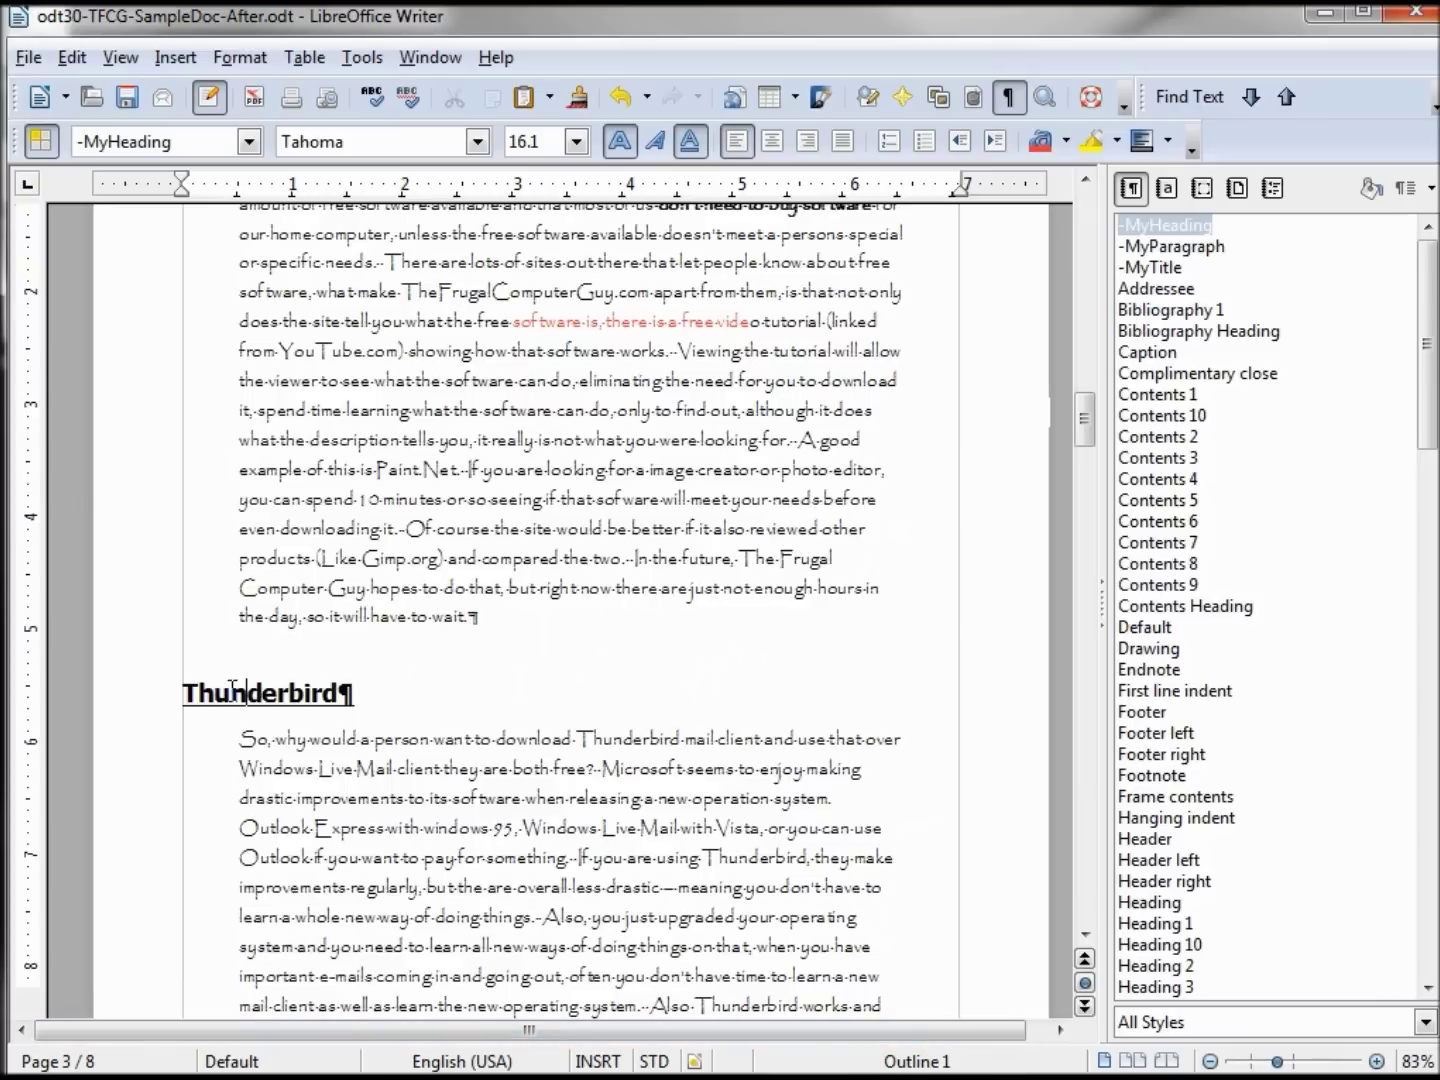
{"action": "right_click", "coordinate": [1175, 225]}
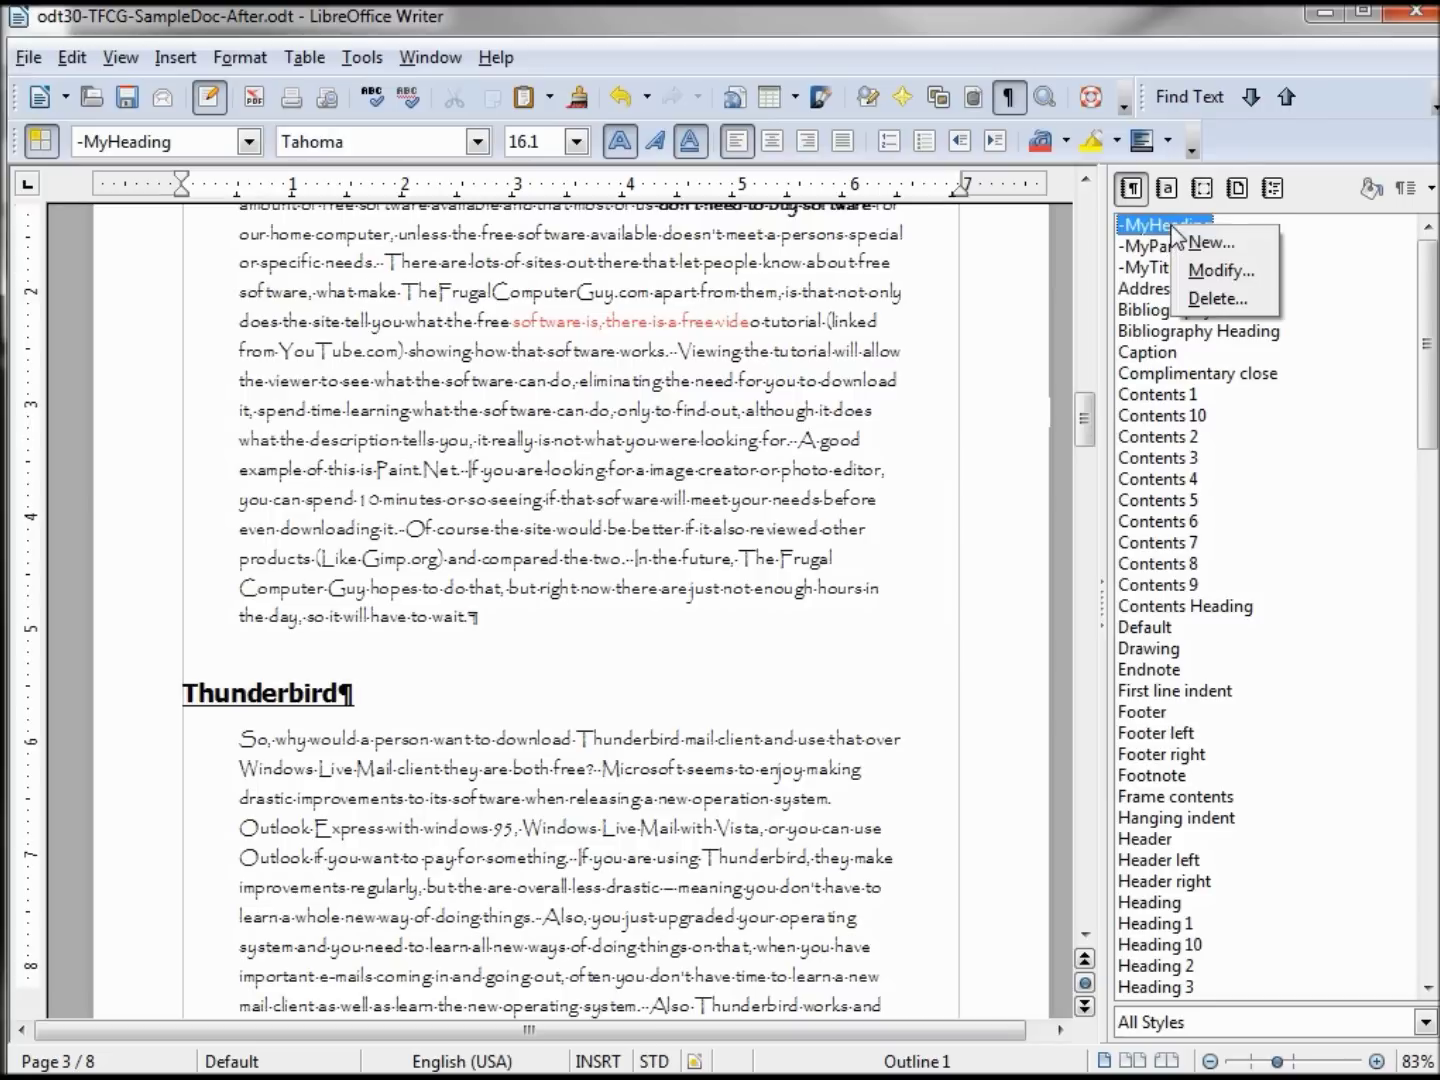
{"action": "left_click", "coordinate": [1218, 270]}
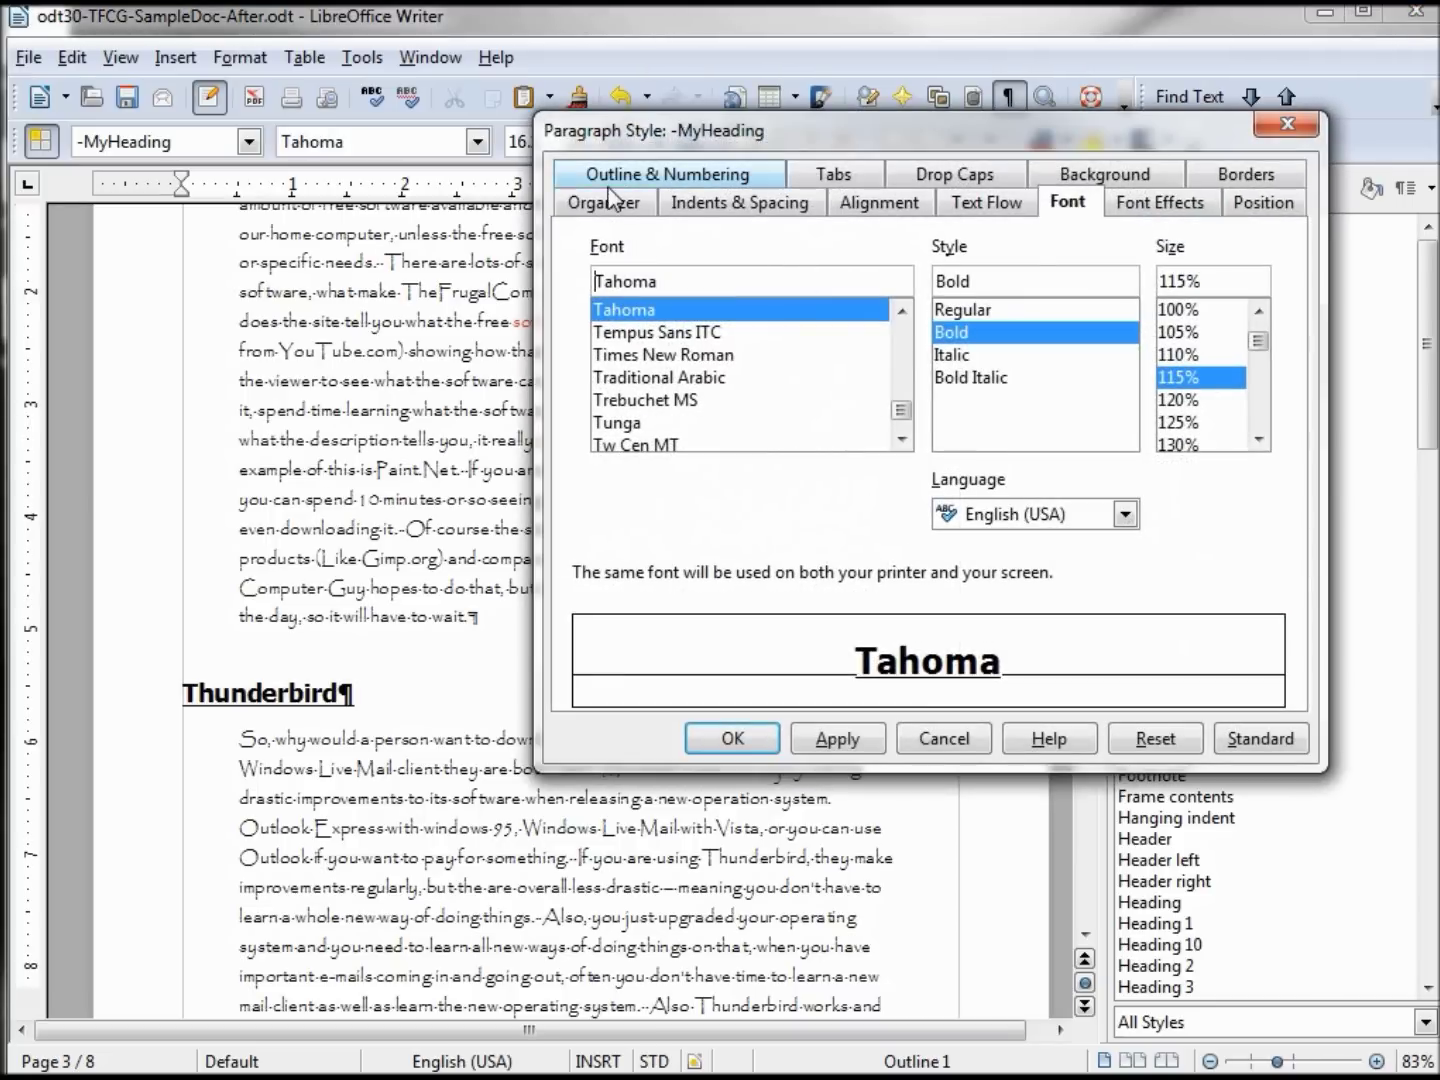
{"action": "left_click", "coordinate": [613, 212]}
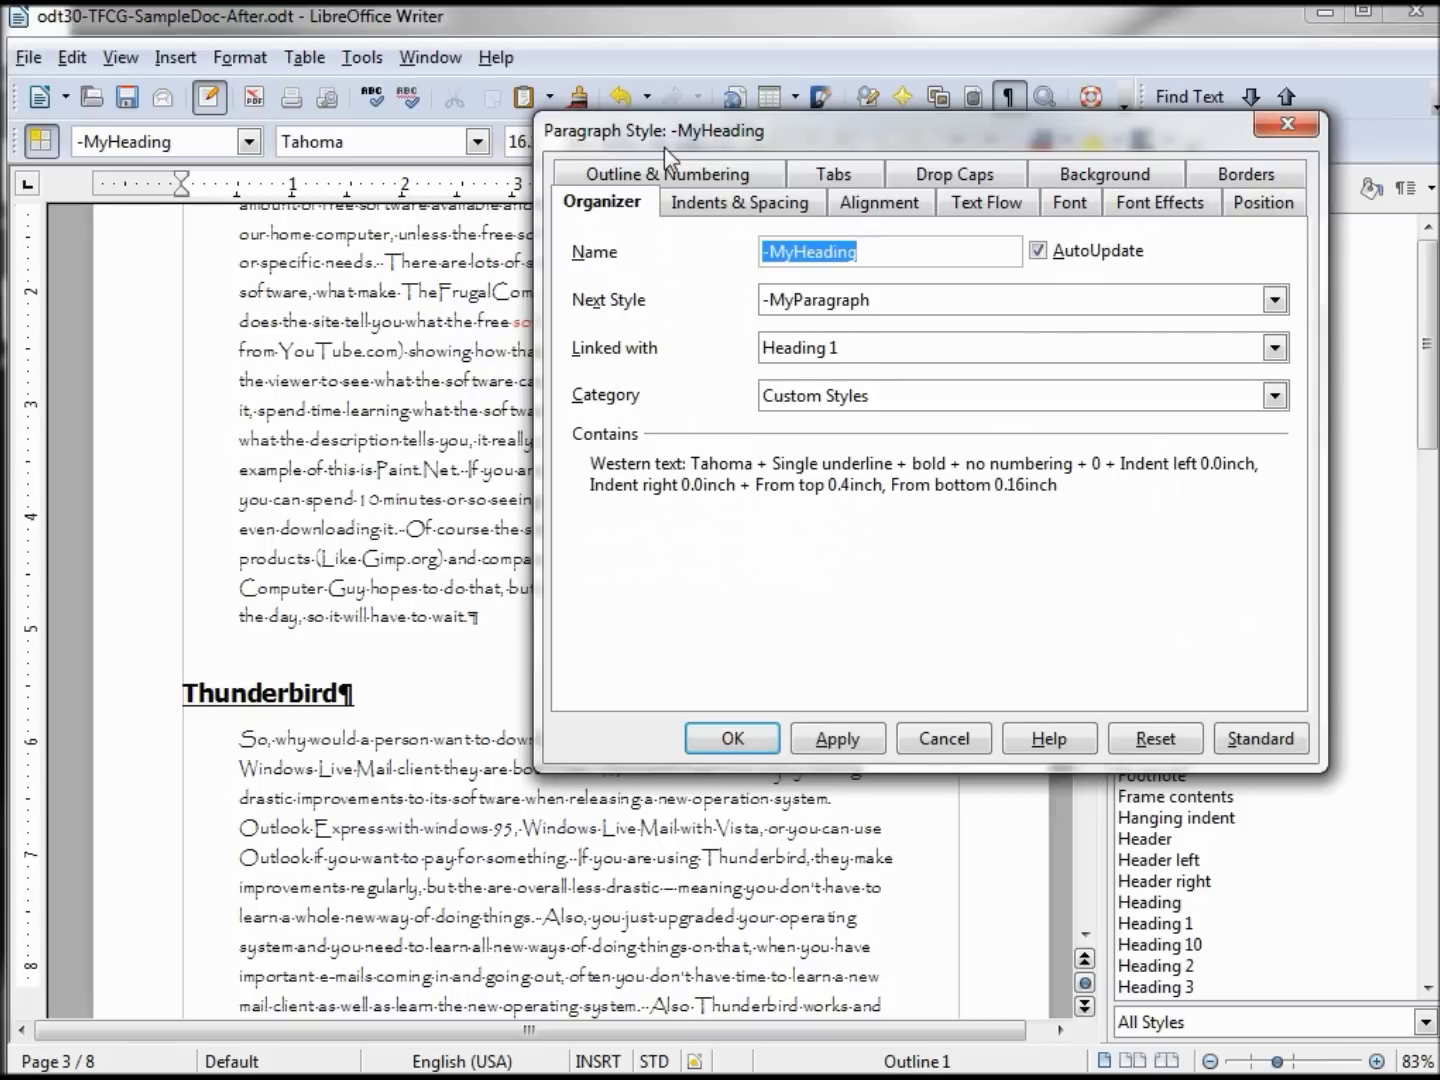
{"action": "left_click", "coordinate": [678, 180]}
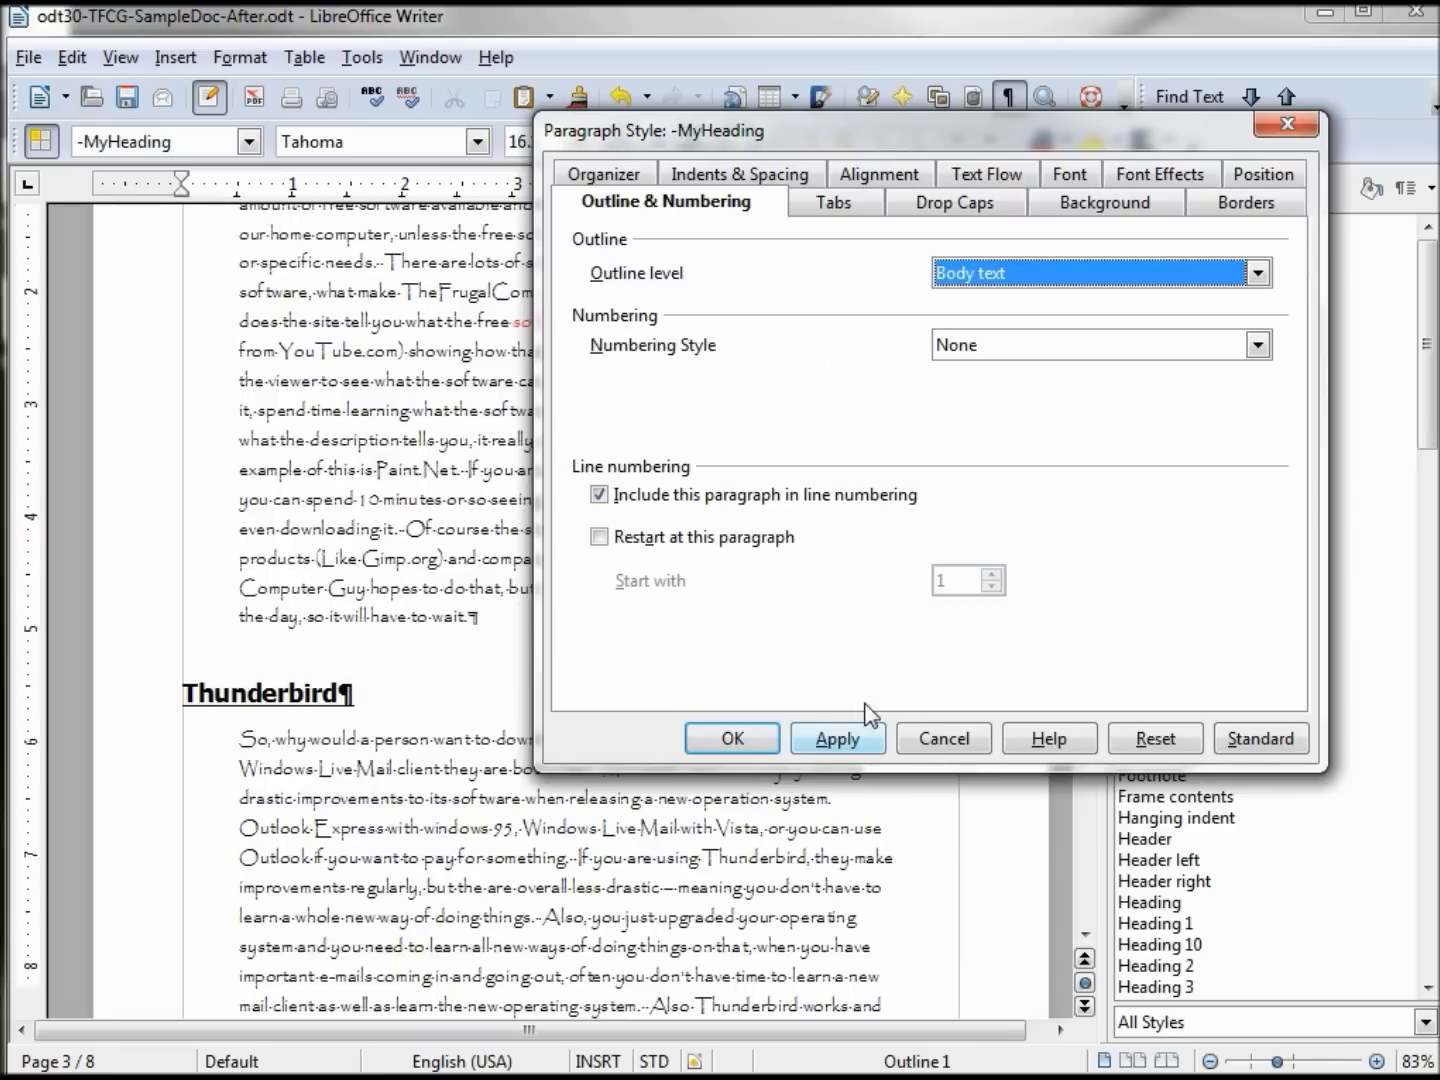
{"action": "left_click", "coordinate": [945, 739]}
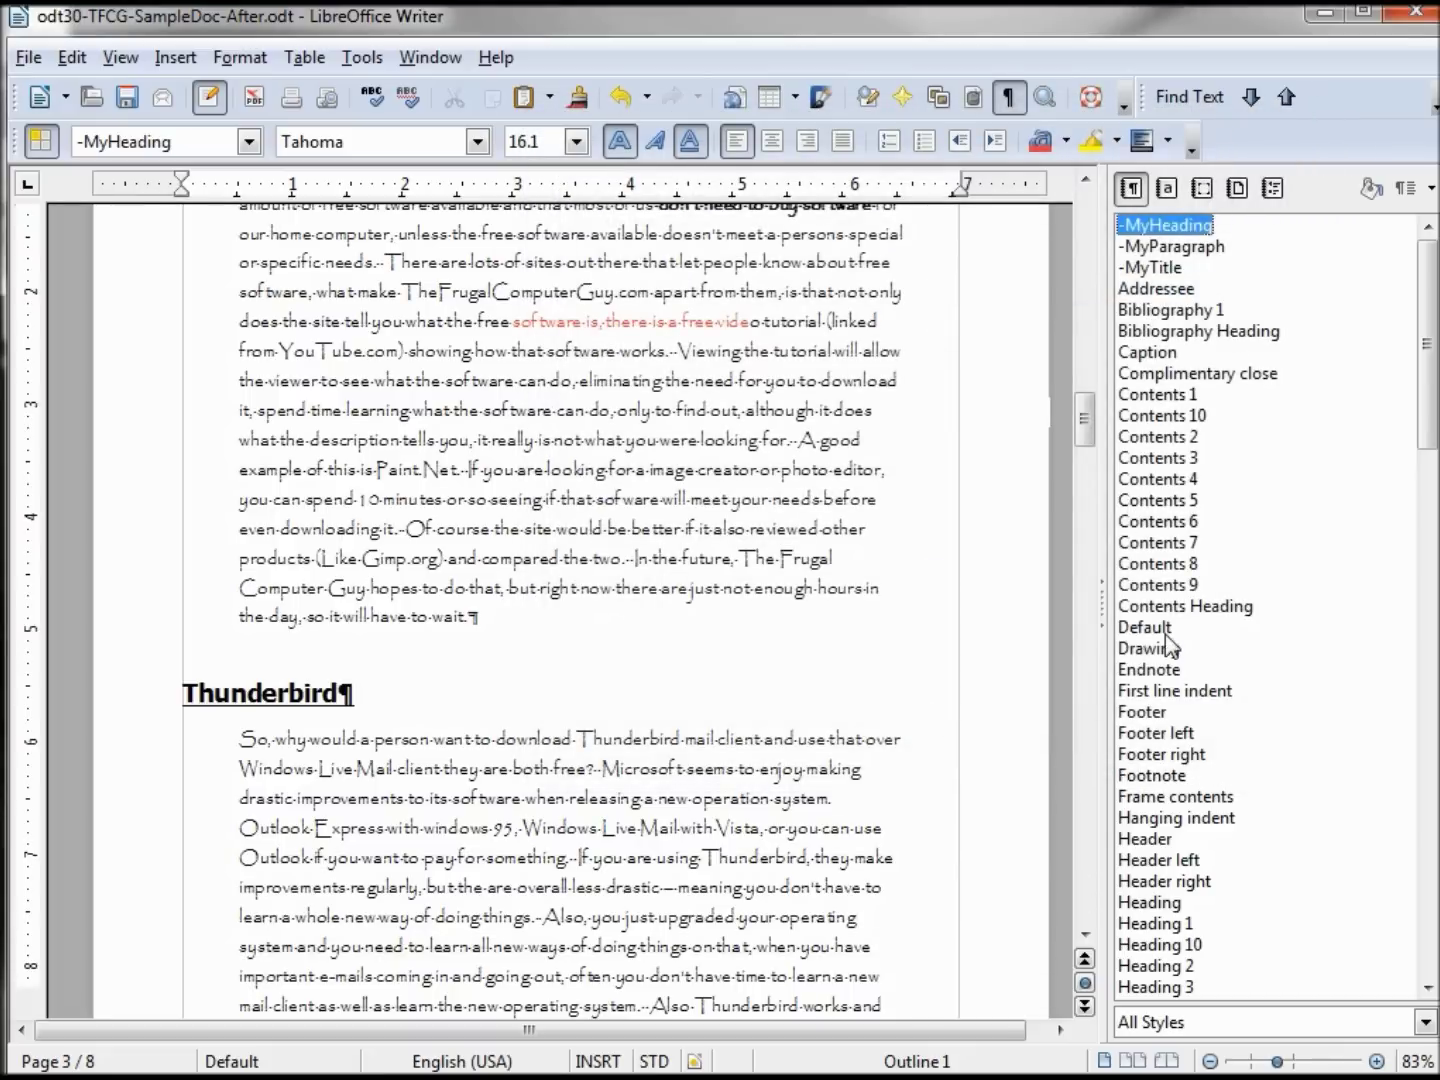
{"action": "left_click", "coordinate": [1167, 924]}
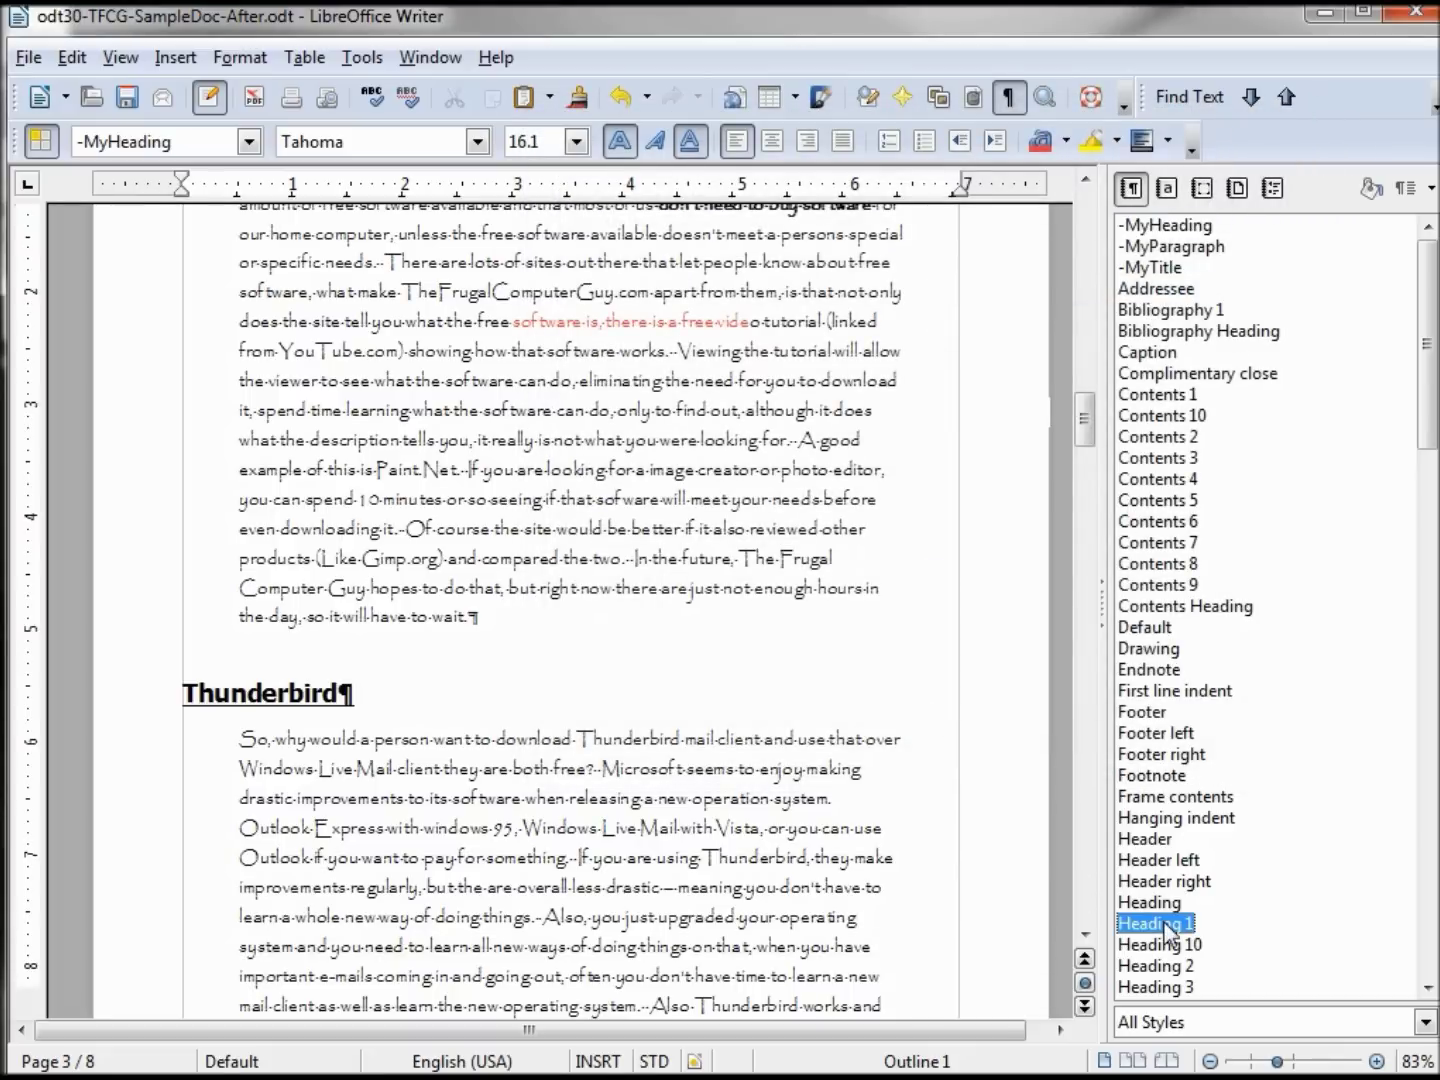
{"action": "right_click", "coordinate": [1167, 932]}
{"action": "left_click", "coordinate": [1213, 972]}
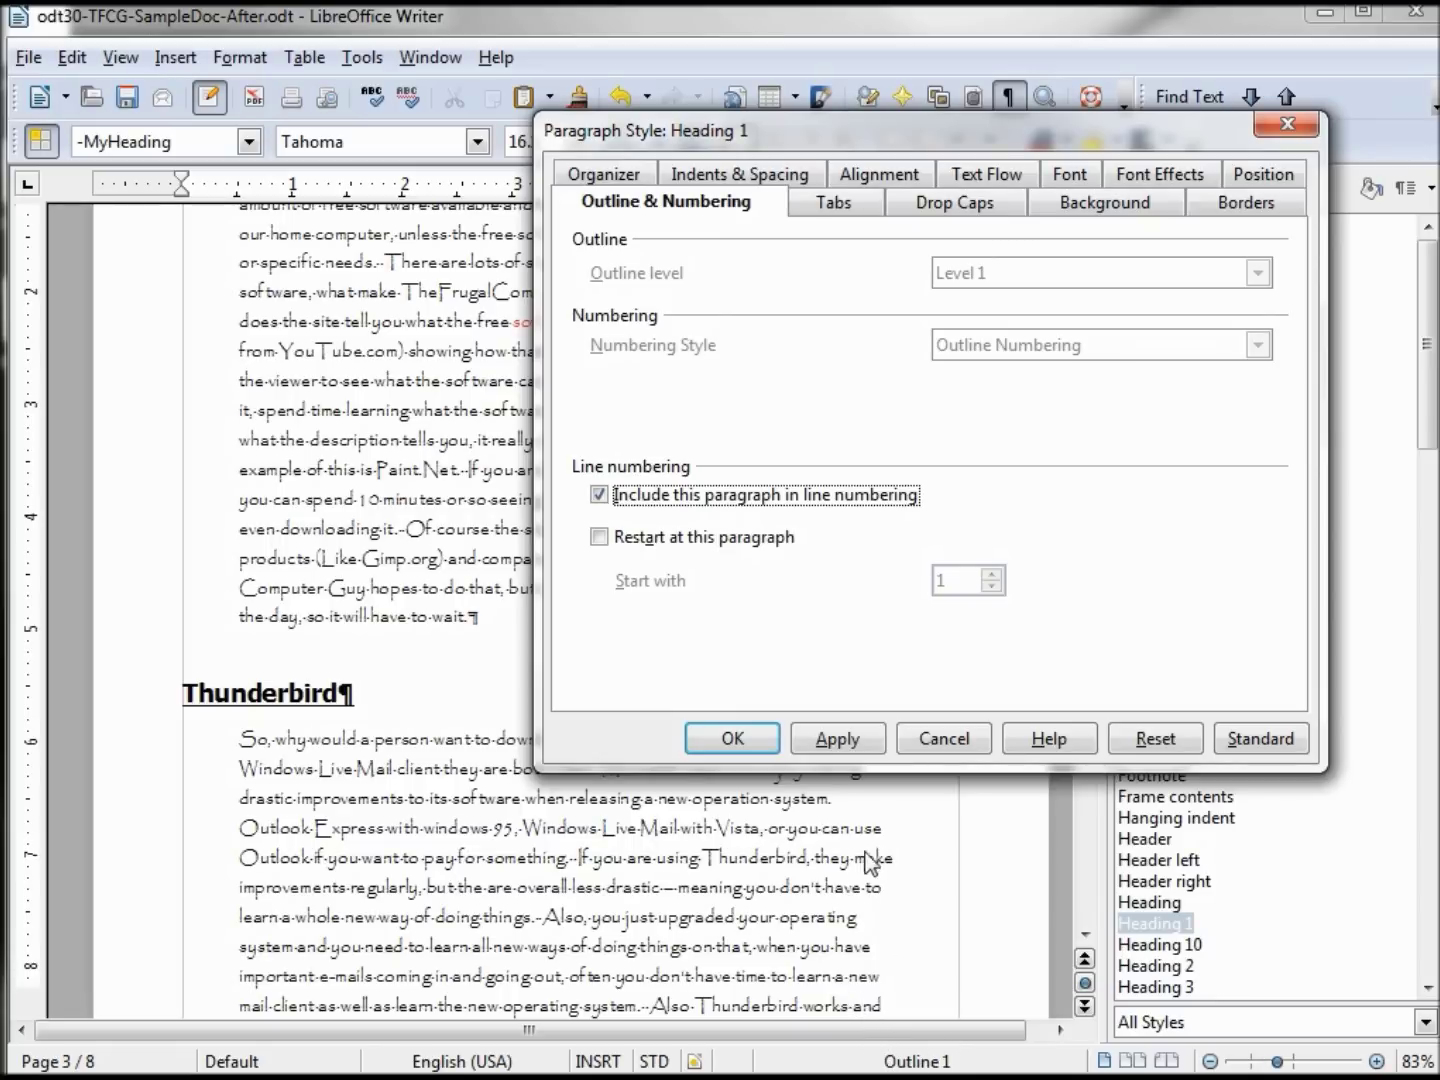
{"action": "left_click", "coordinate": [943, 740]}
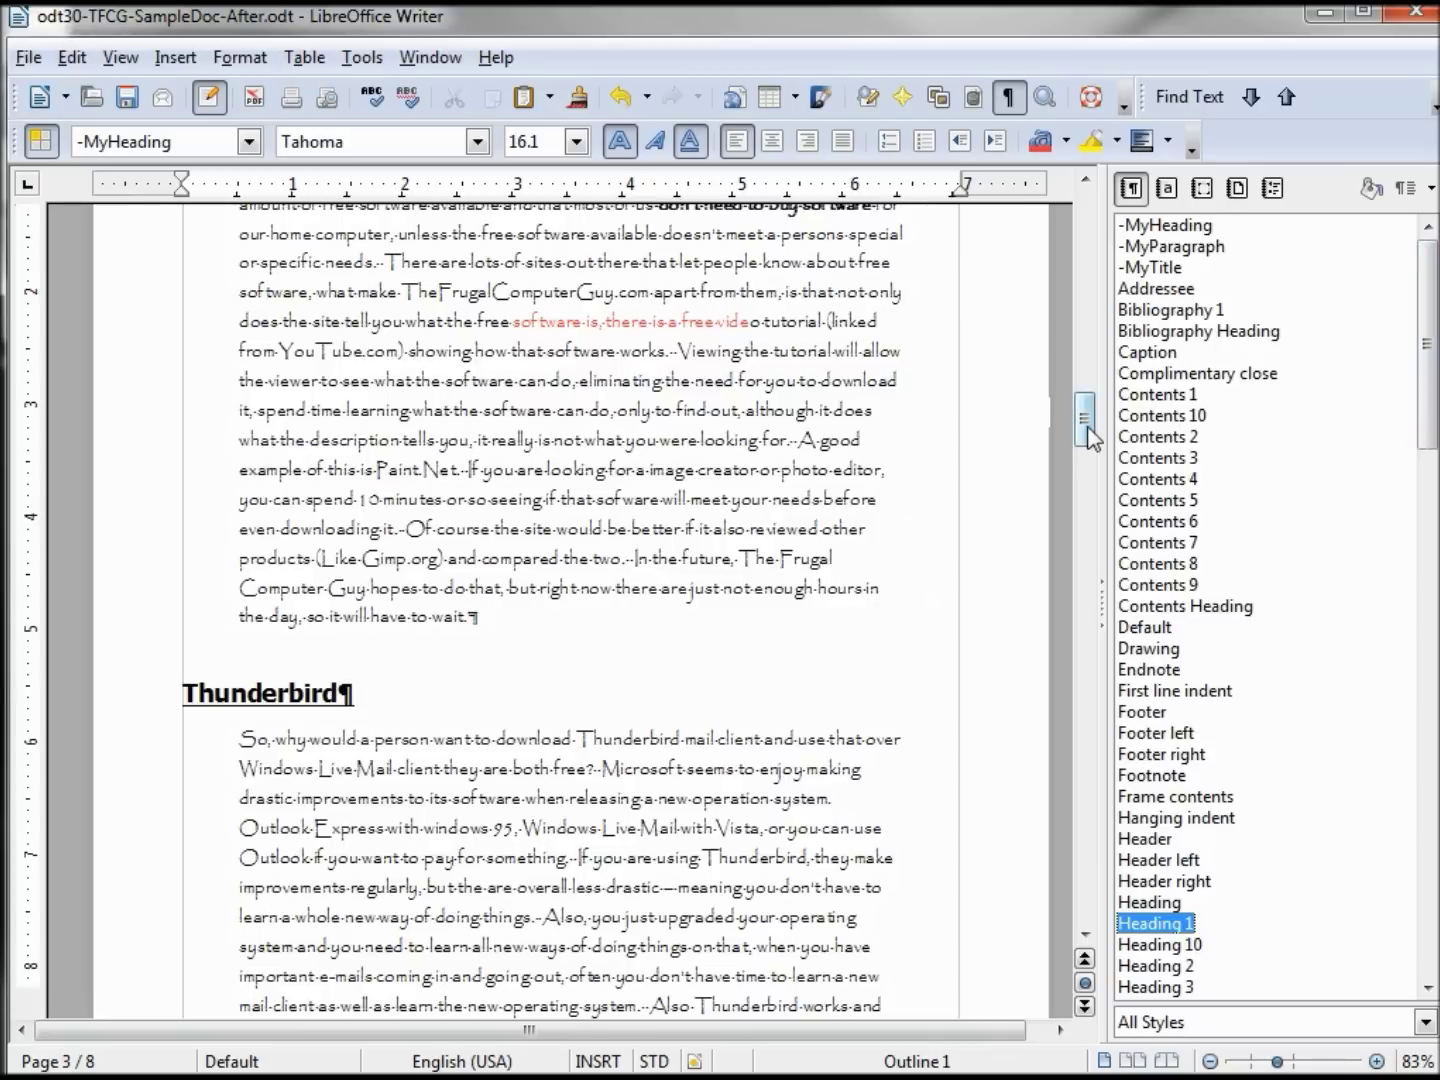
{"action": "left_click_drag", "start_coordinate": [1084, 422], "coordinate": [1086, 291]}
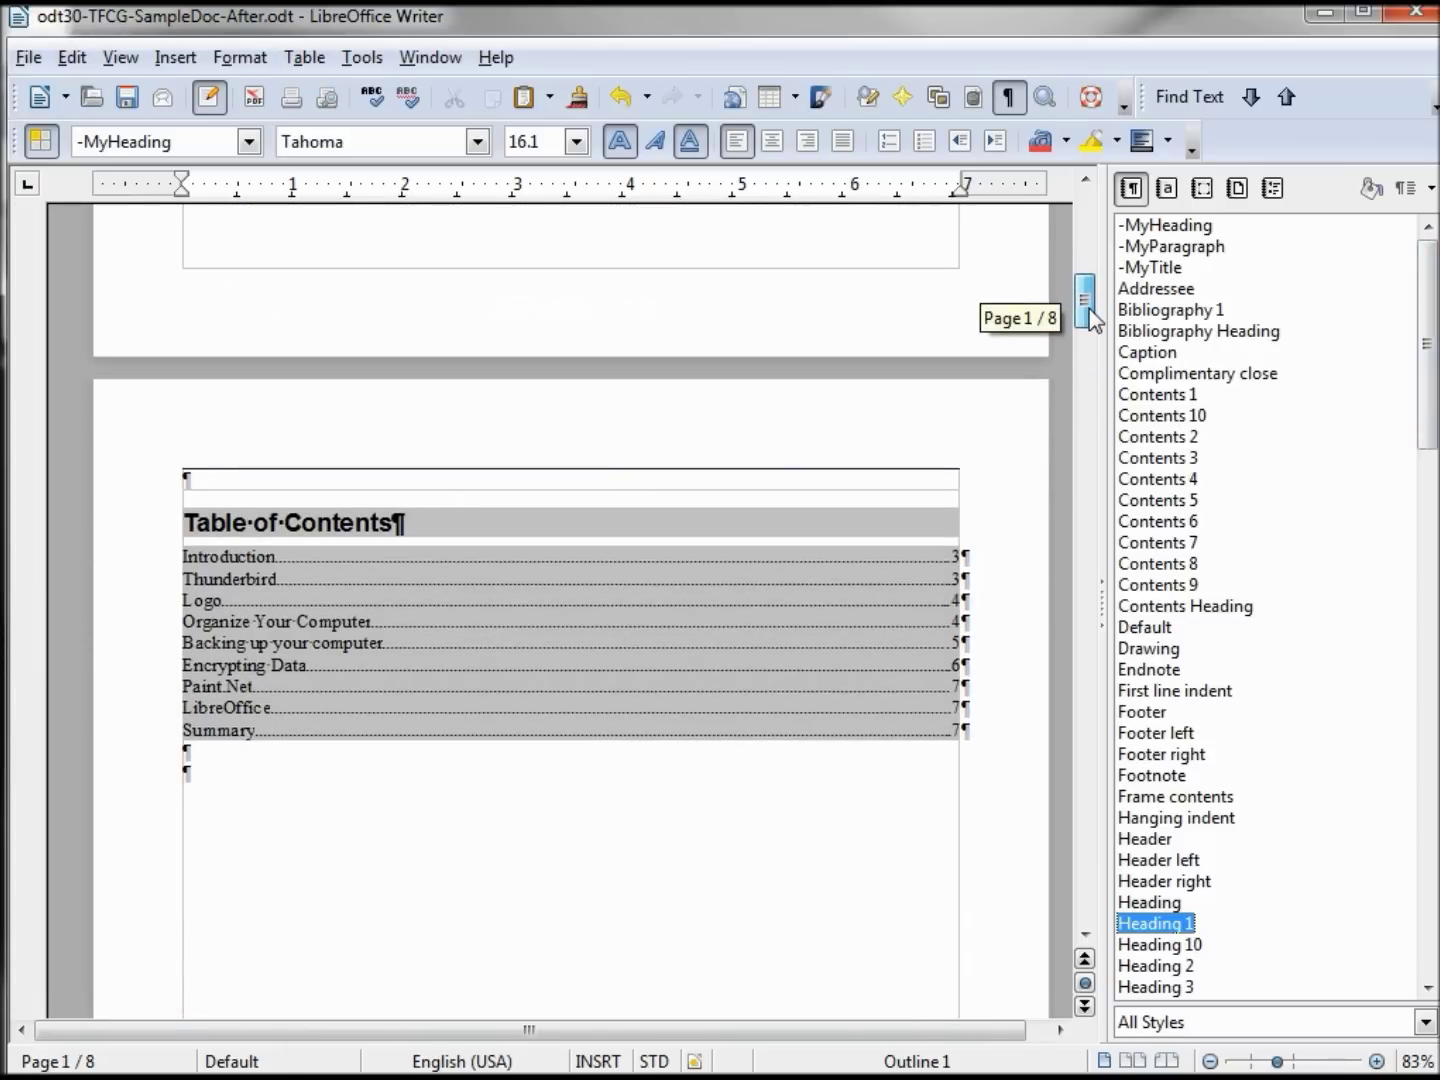
{"action": "left_click_drag", "start_coordinate": [1086, 291], "coordinate": [1085, 314]}
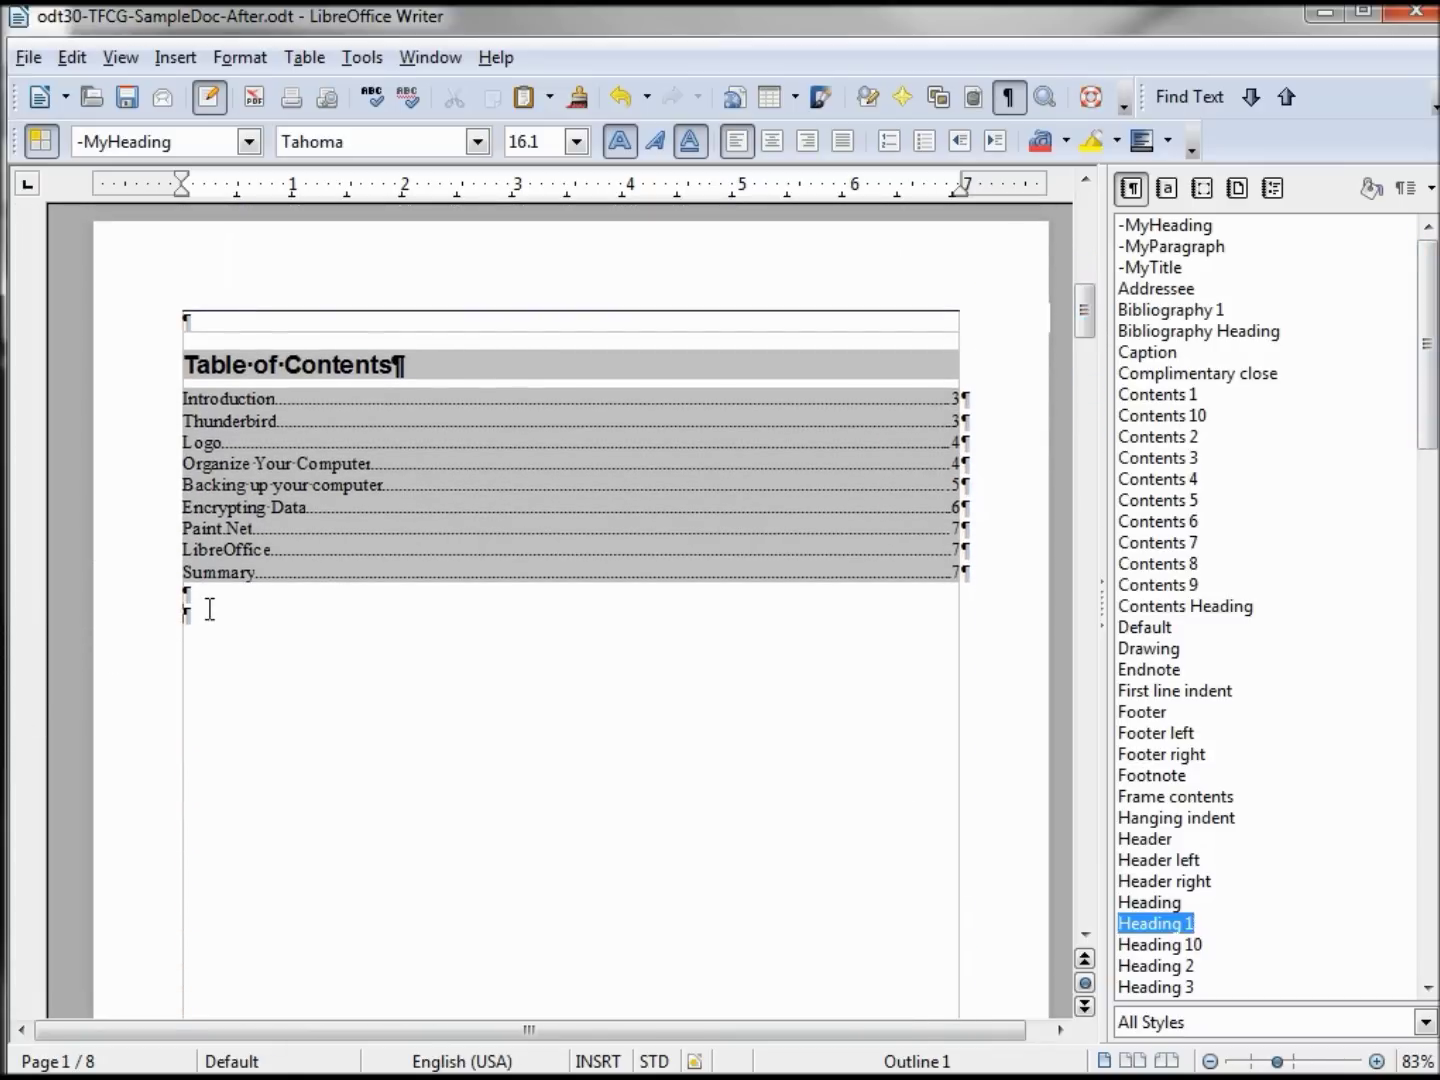
Try deleting the whole Table of Contents, dismiss the read-only warning, and click back inside it.
{"action": "left_click_drag", "start_coordinate": [206, 611], "coordinate": [194, 319]}
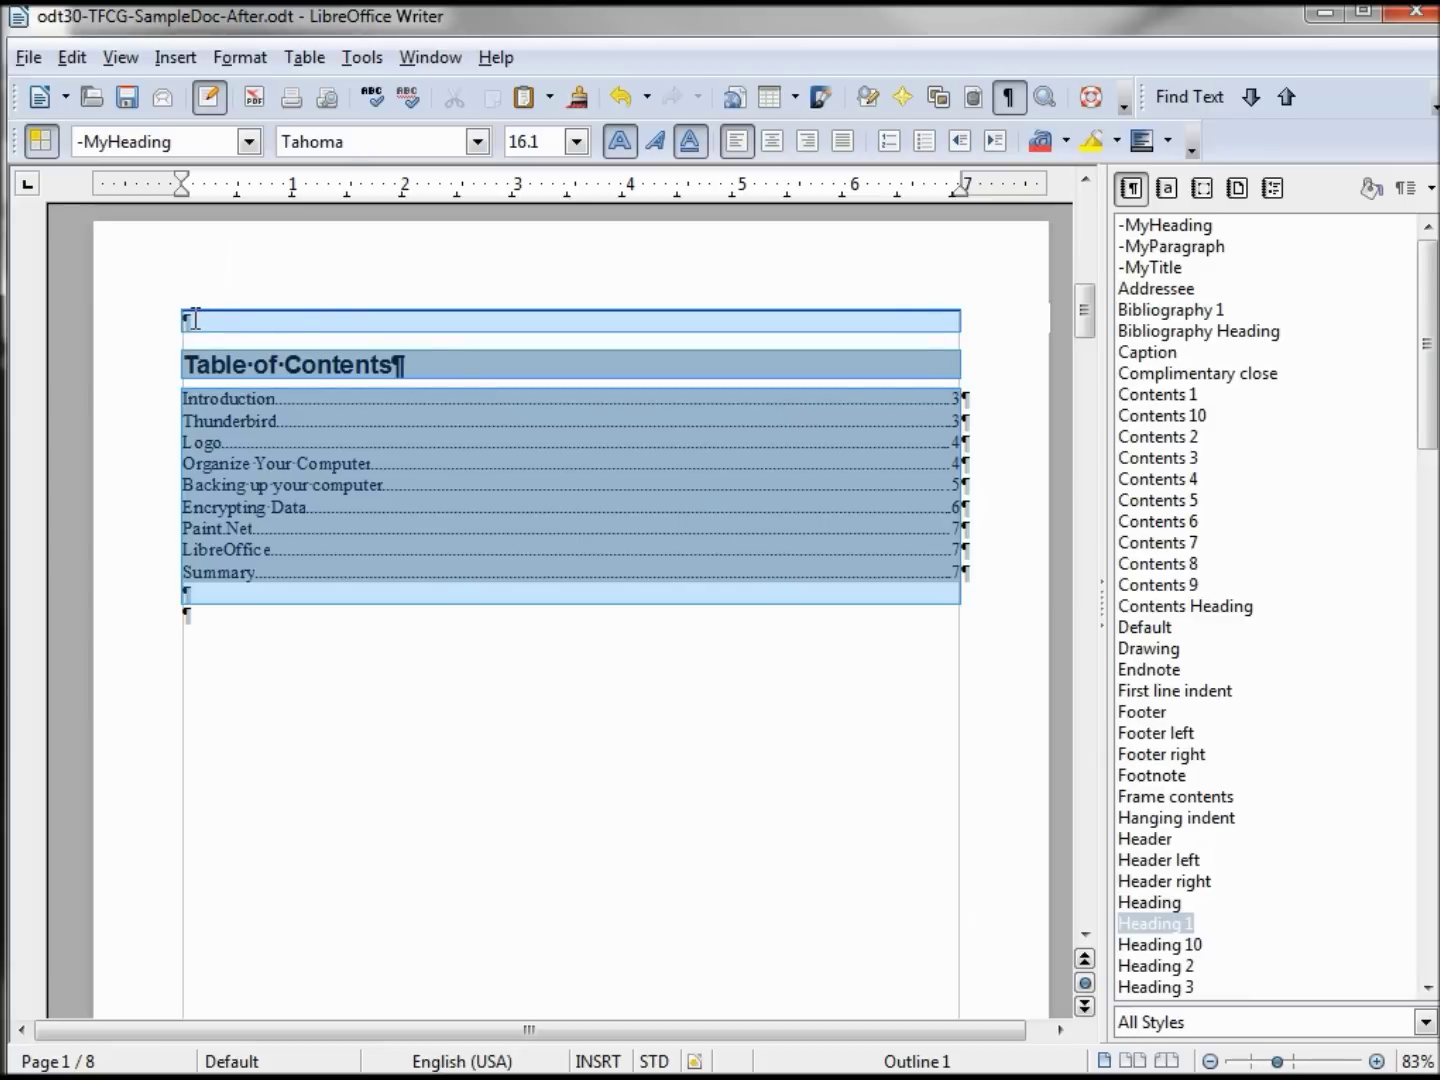
{"action": "key", "text": "Delete"}
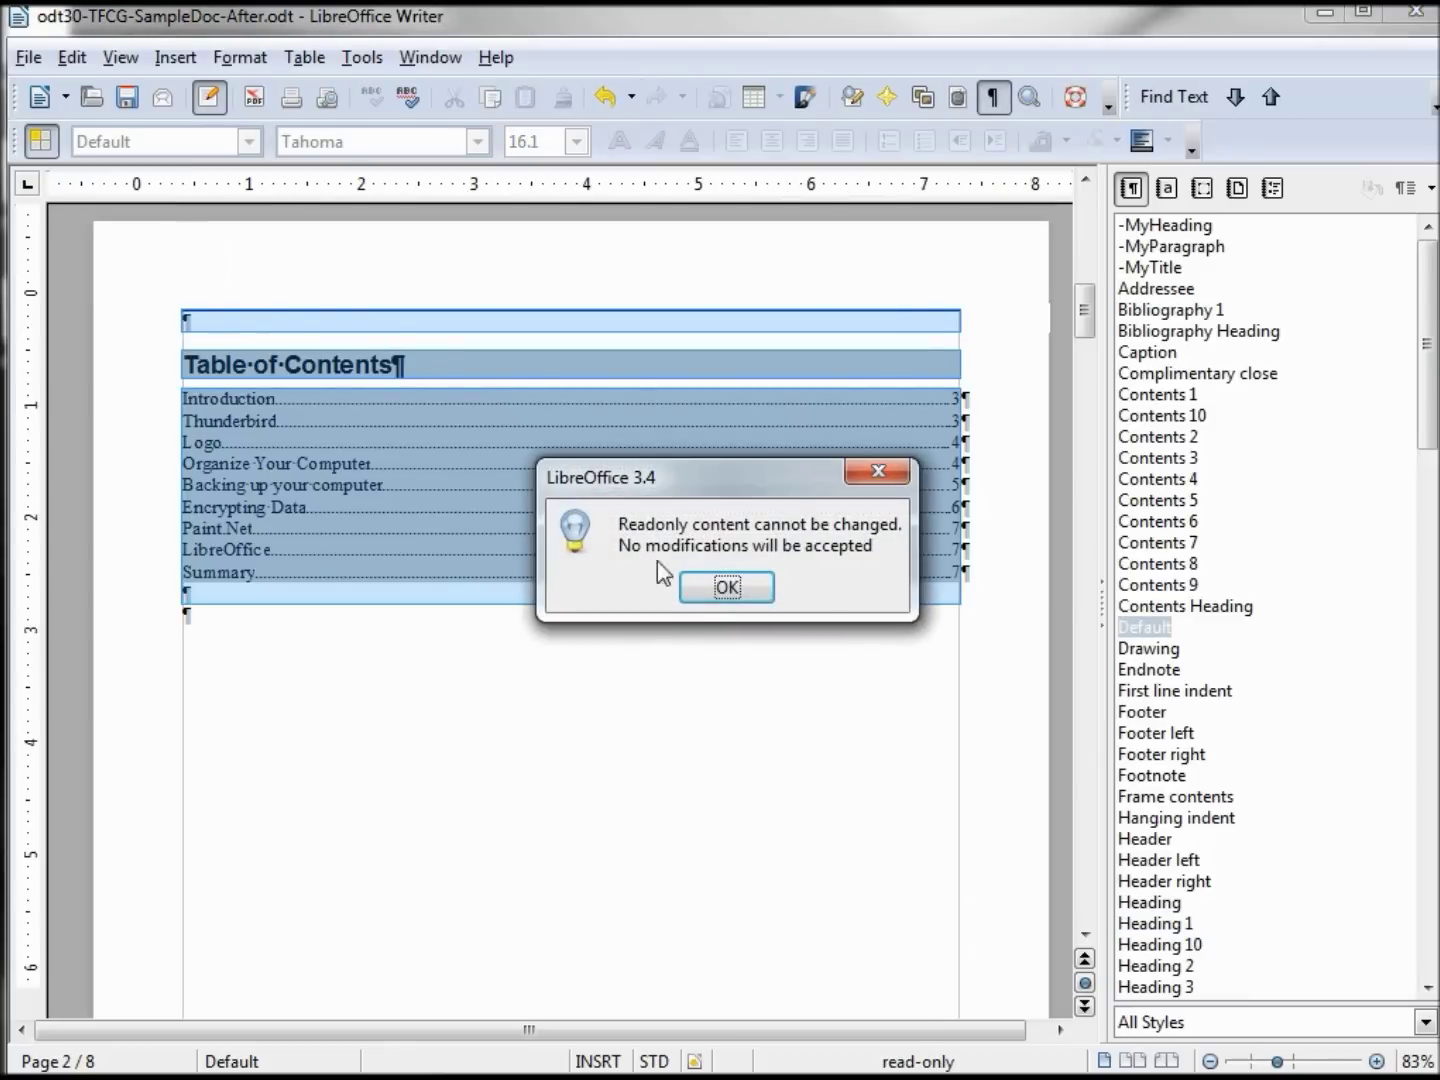
{"action": "left_click", "coordinate": [729, 589]}
{"action": "left_click", "coordinate": [294, 429]}
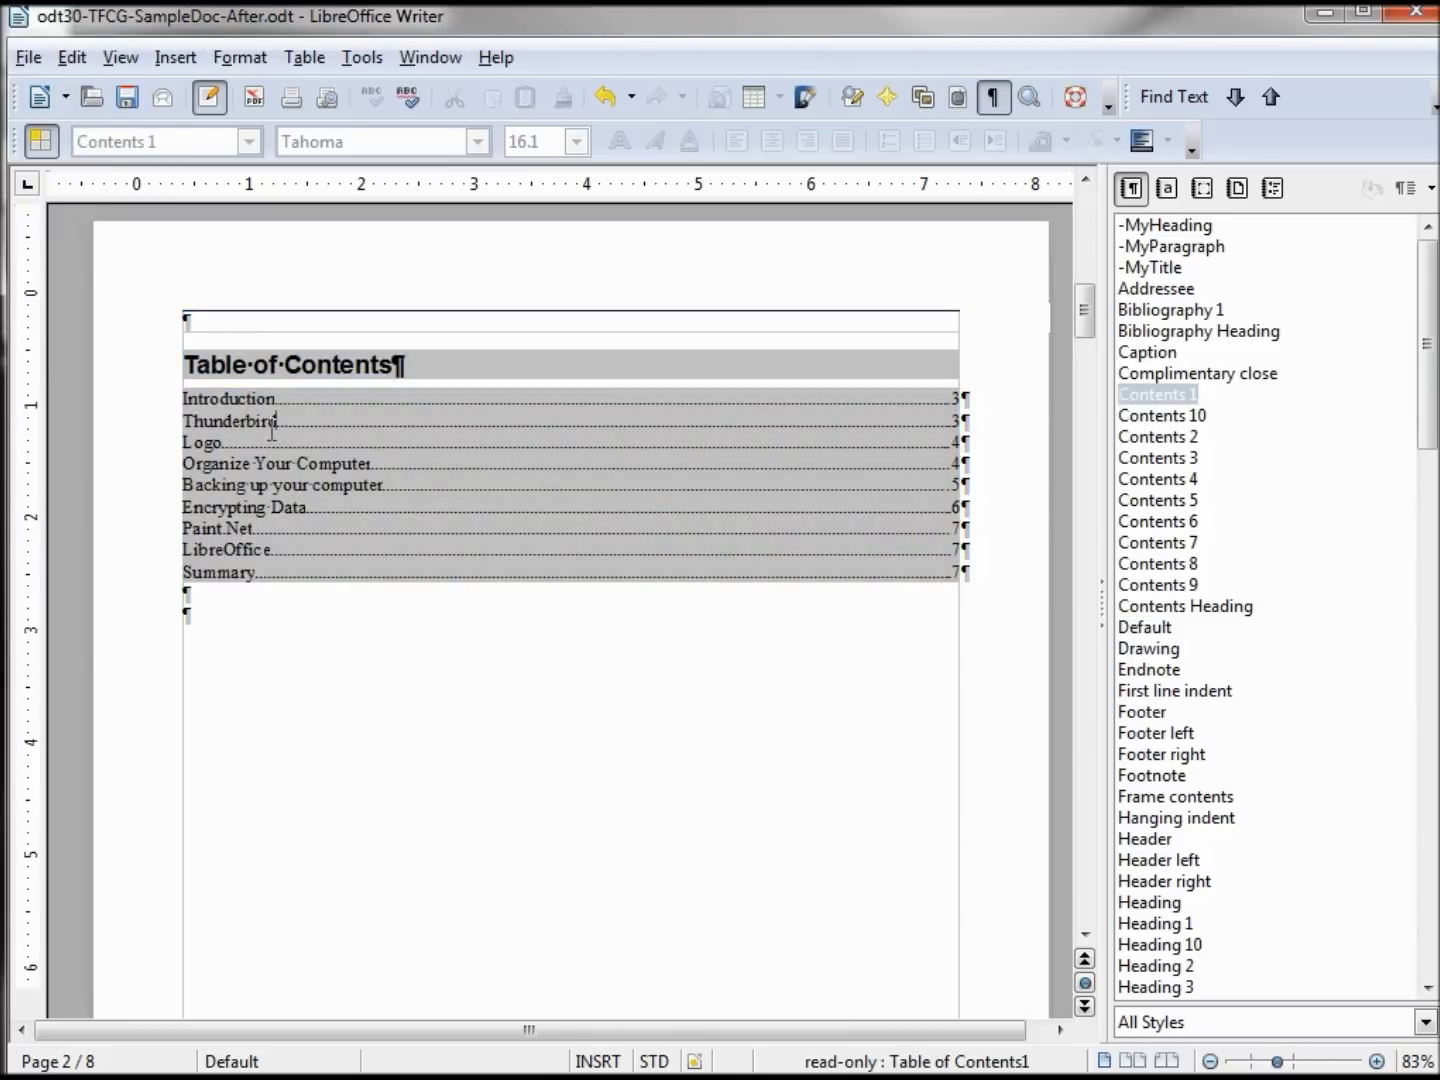
Turn off 'Protected against manual changes' for the Table of Contents, then delete it.
{"action": "left_click", "coordinate": [176, 58]}
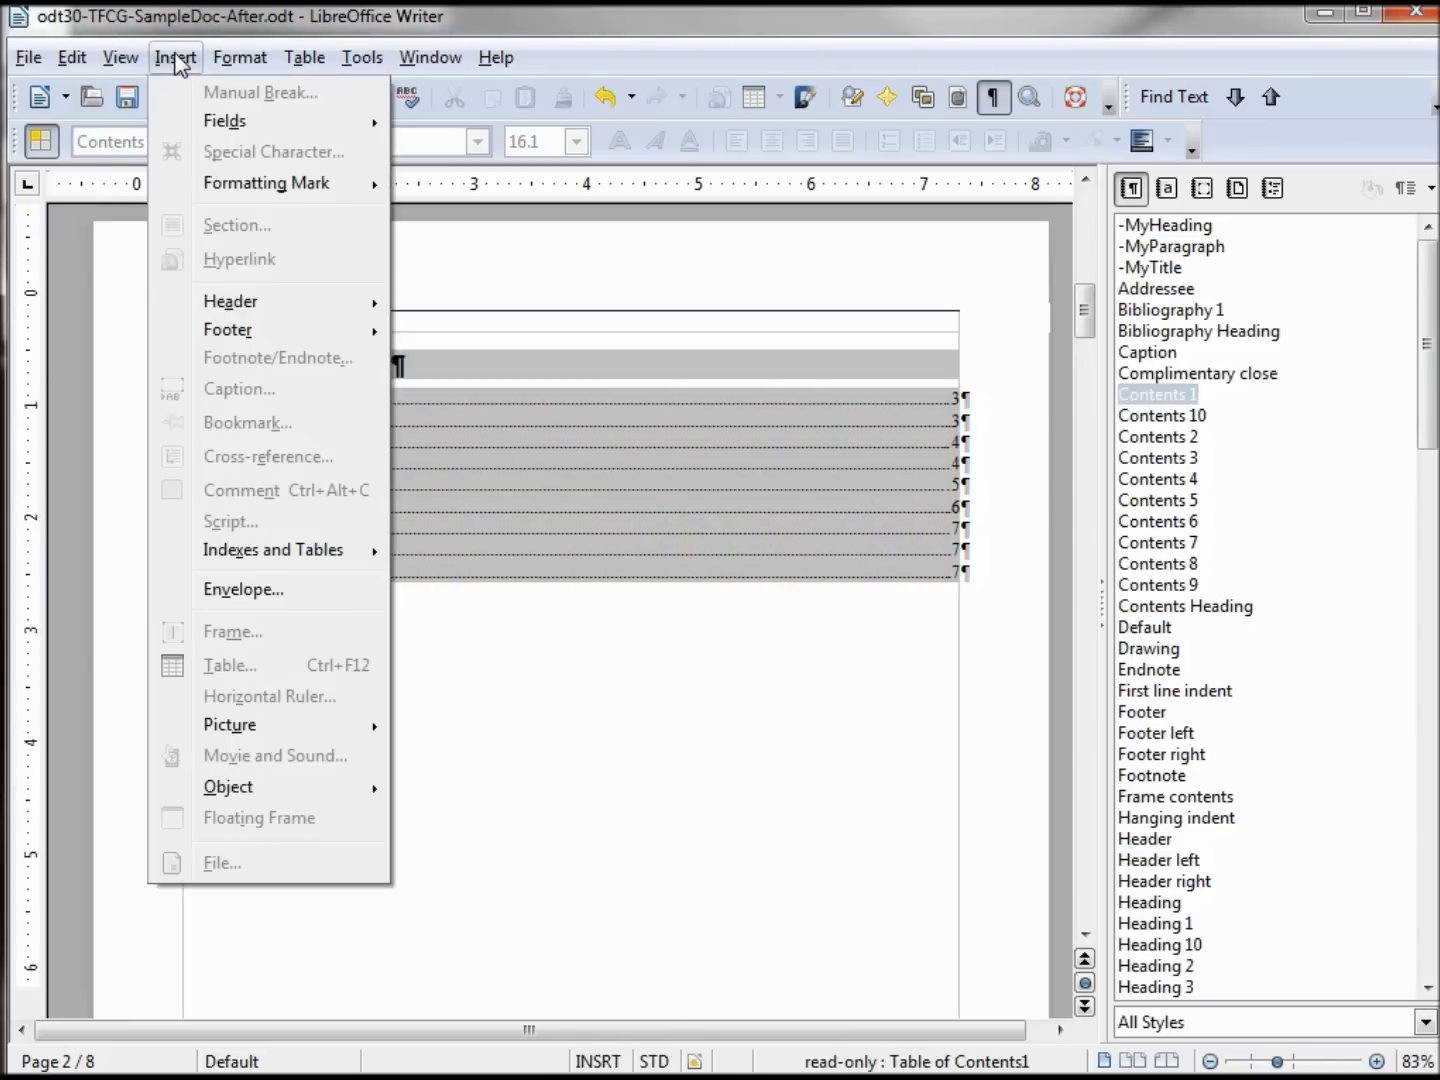
{"action": "mouse_move", "coordinate": [273, 550]}
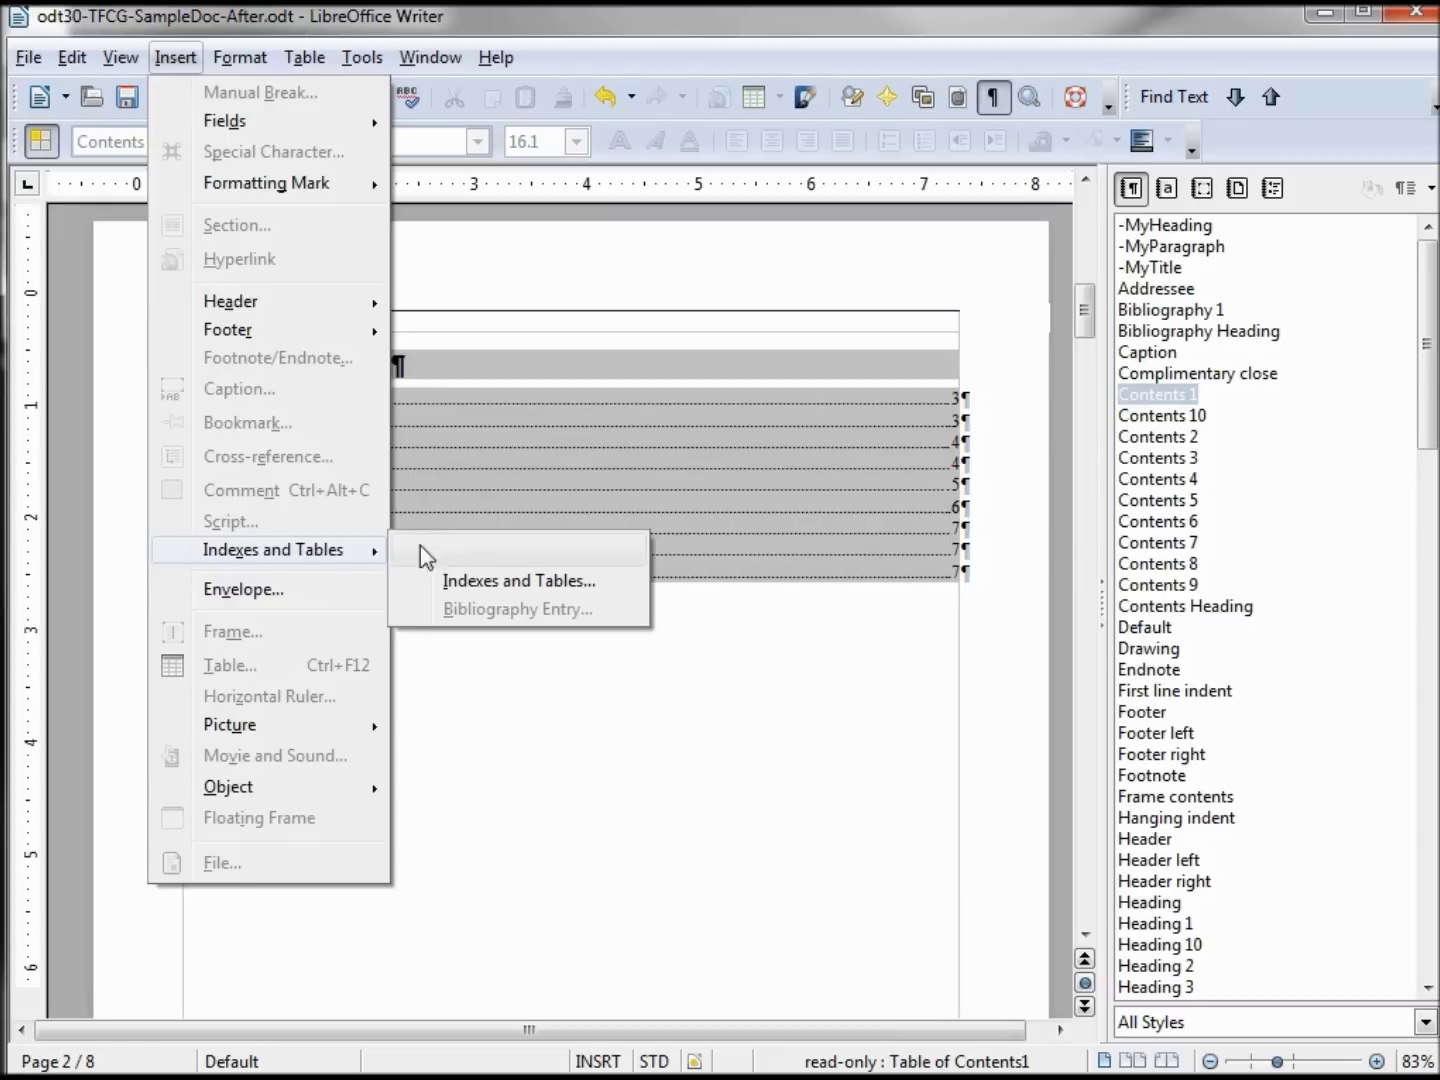
{"action": "left_click", "coordinate": [479, 582]}
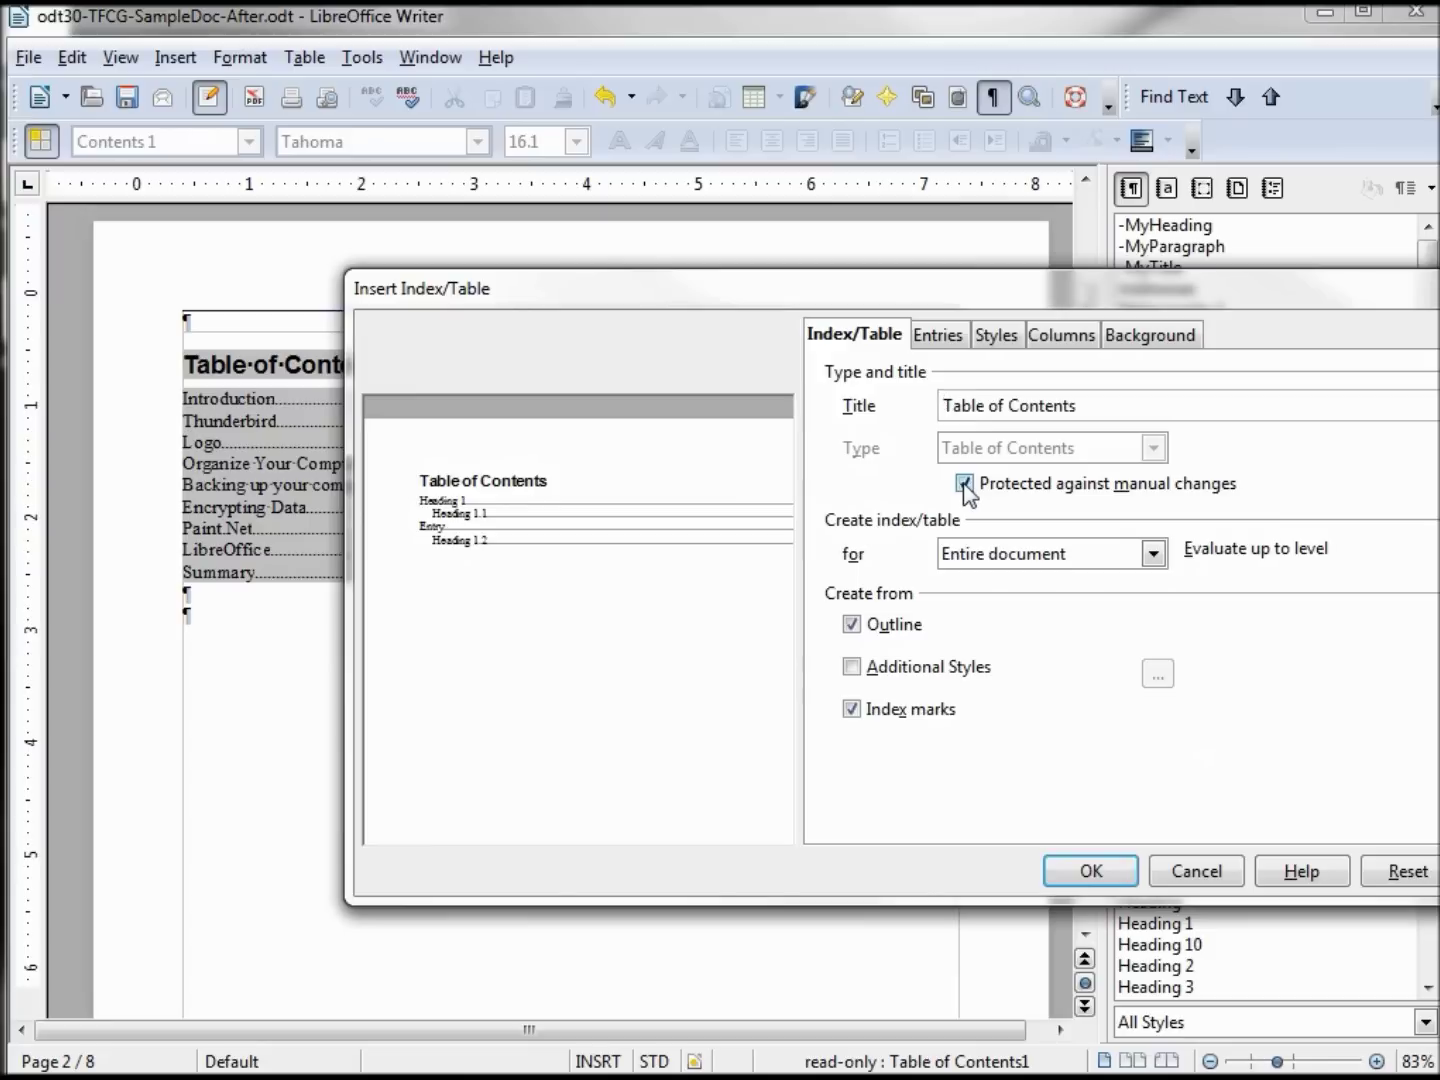
{"action": "left_click", "coordinate": [965, 484]}
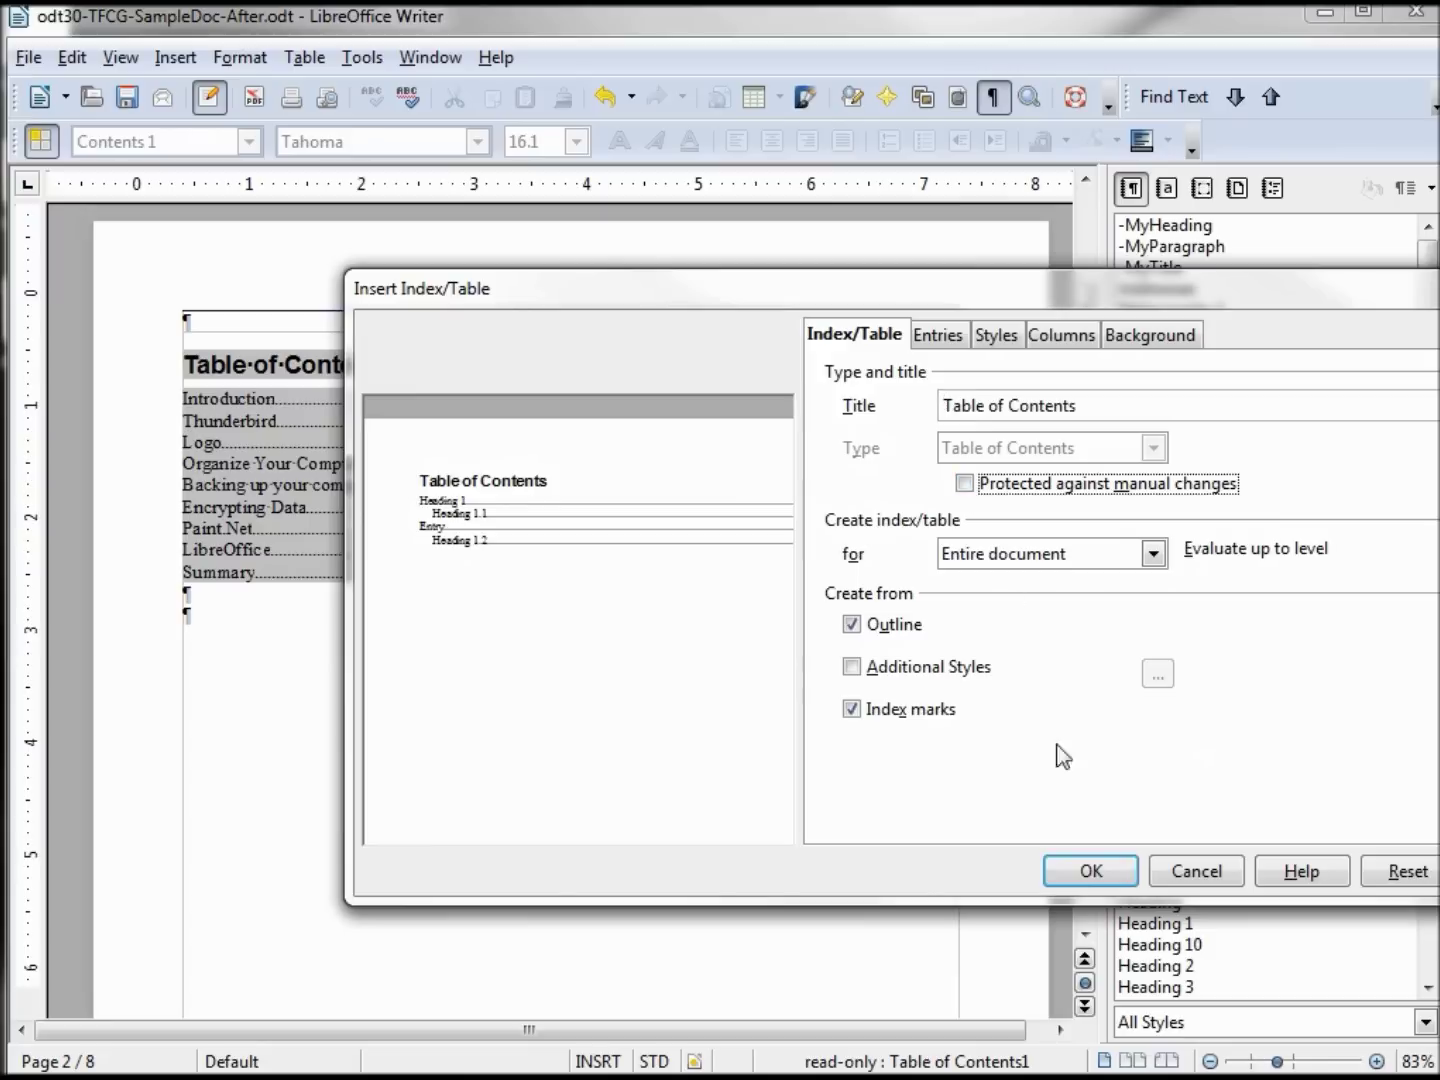
{"action": "left_click", "coordinate": [1097, 868]}
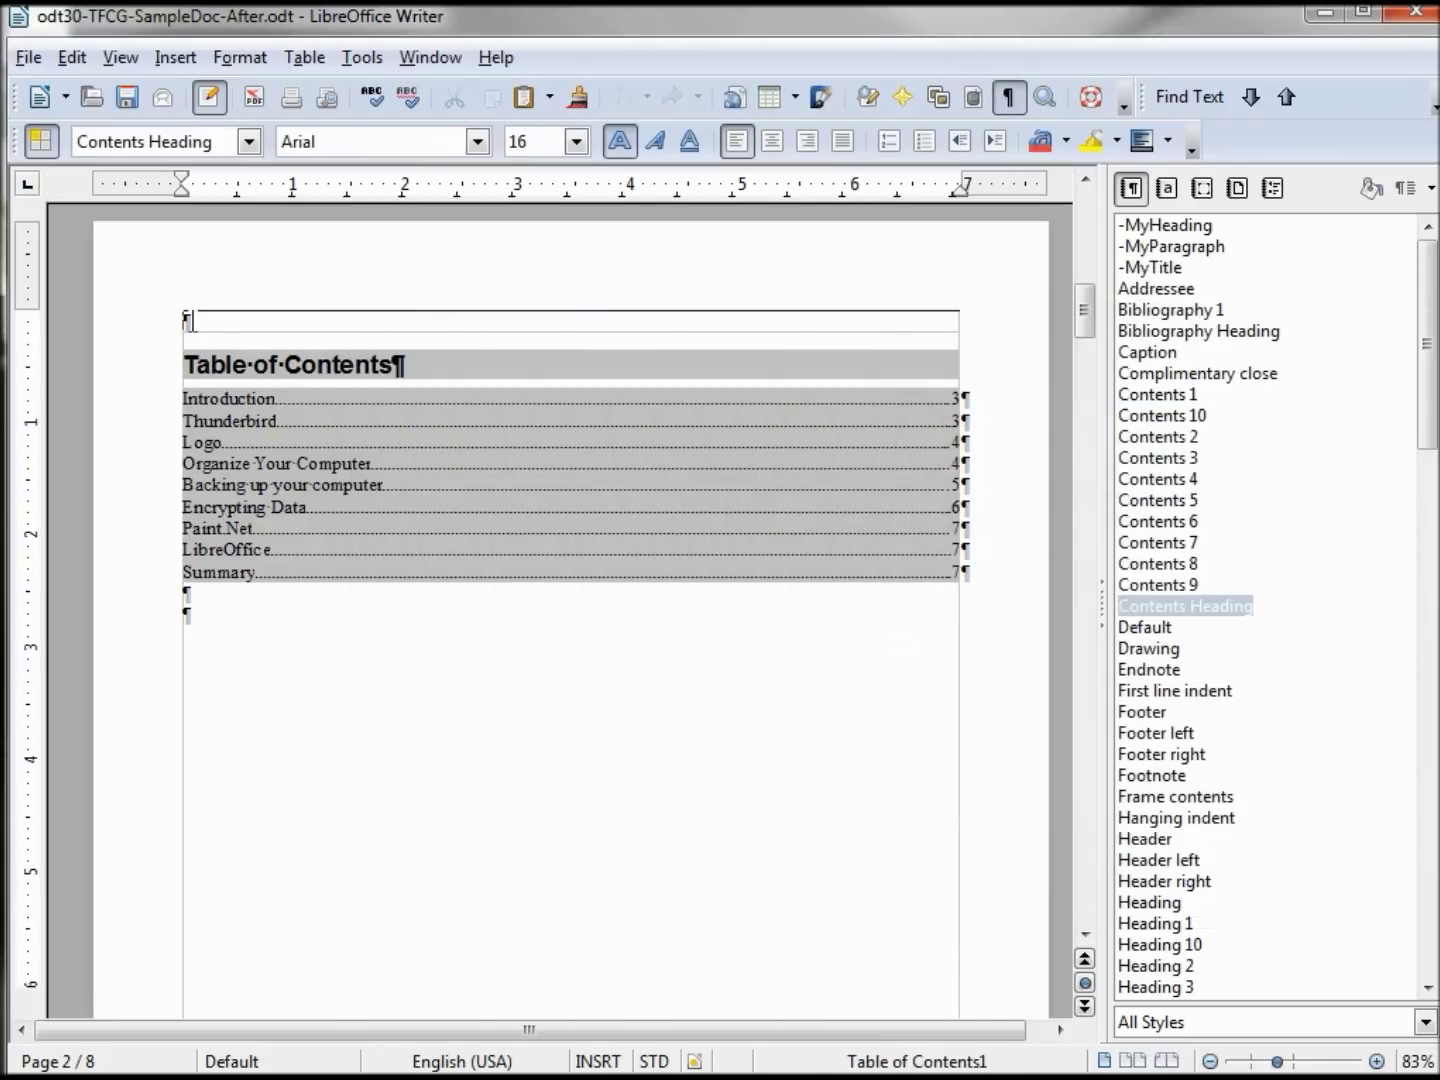
{"action": "left_click_drag", "start_coordinate": [189, 321], "coordinate": [220, 597]}
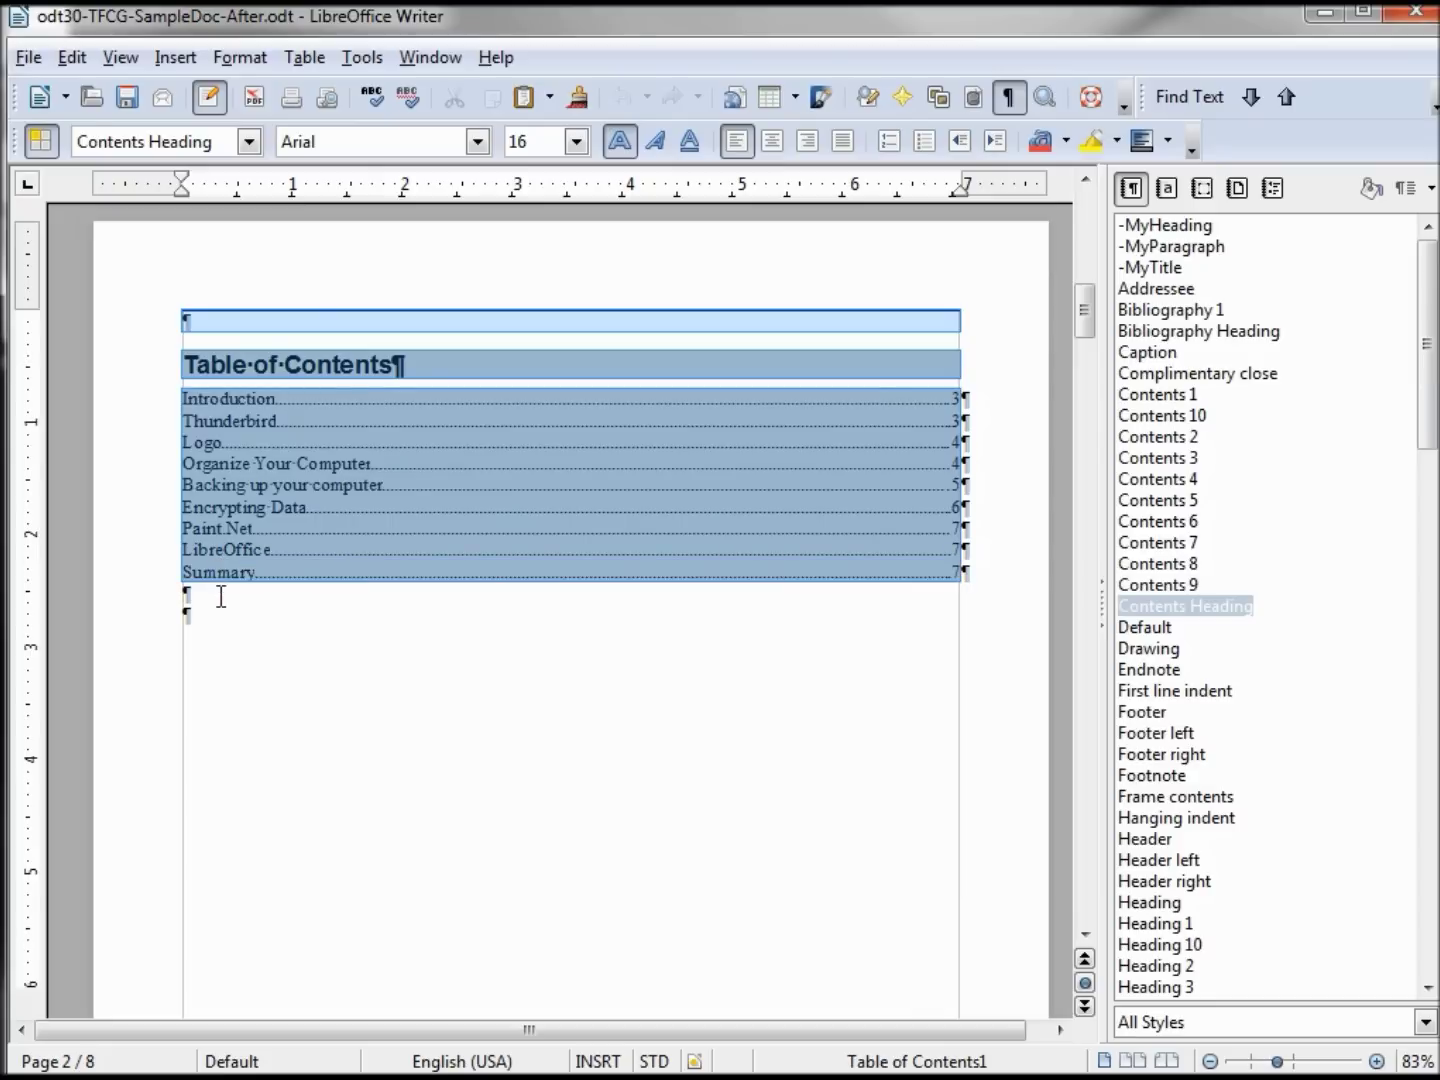
{"action": "key", "text": "Delete"}
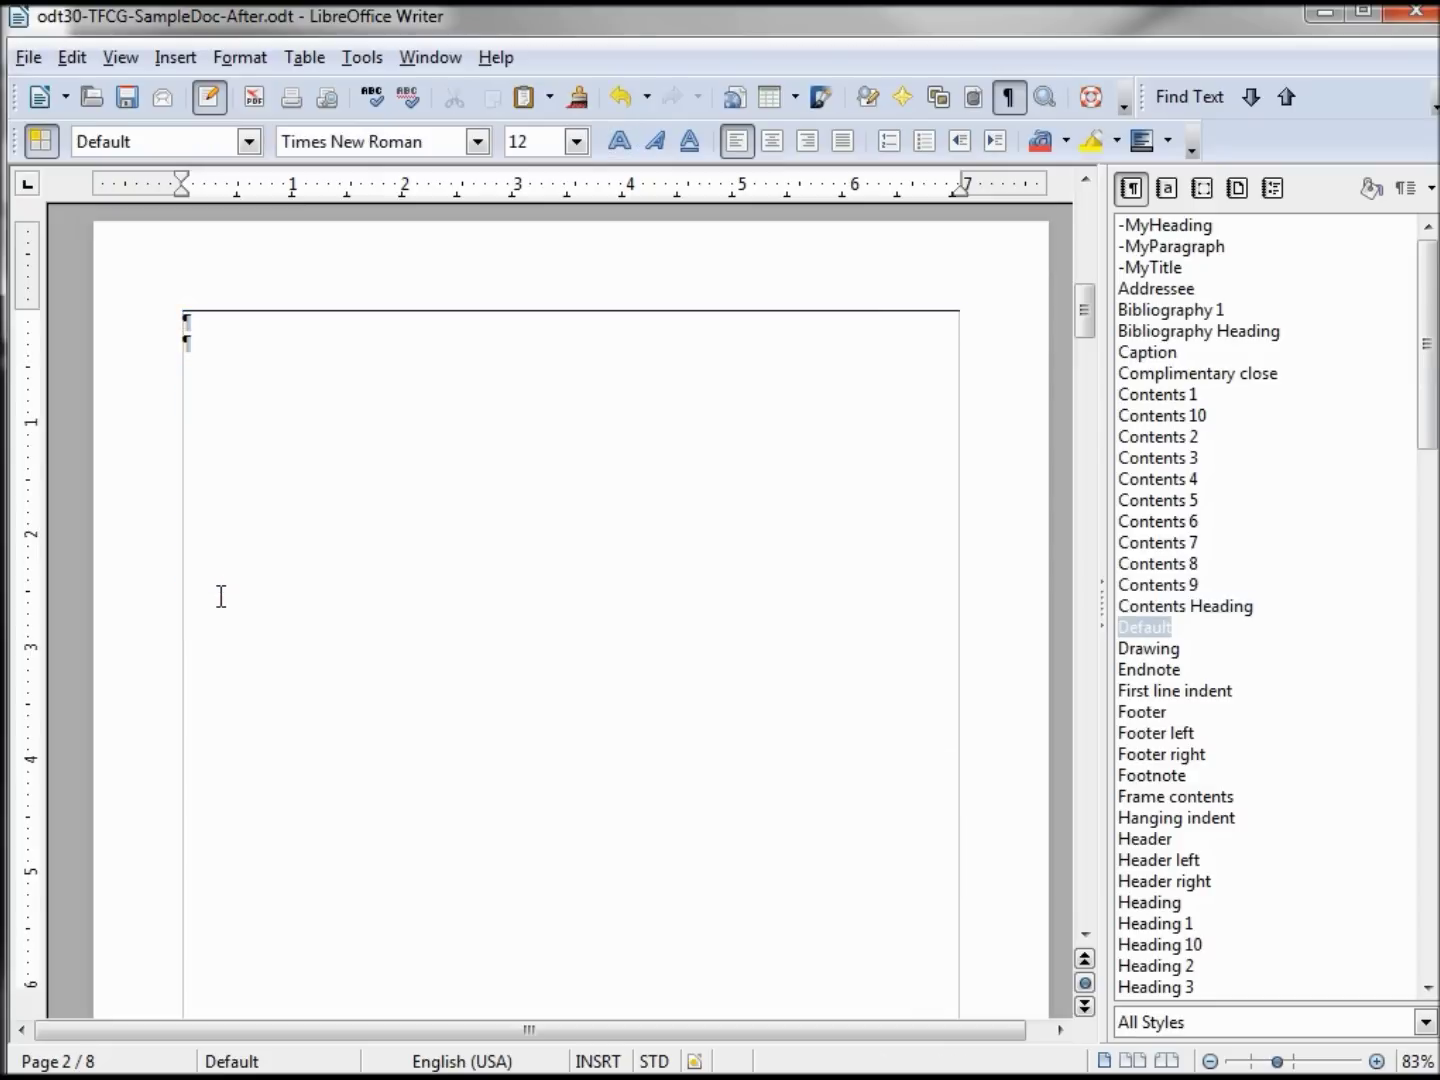
Add a blank paragraph and insert a Table of Contents with Hyperlink markers around each entry (E).
{"action": "key", "text": "Return"}
{"action": "left_click", "coordinate": [167, 60]}
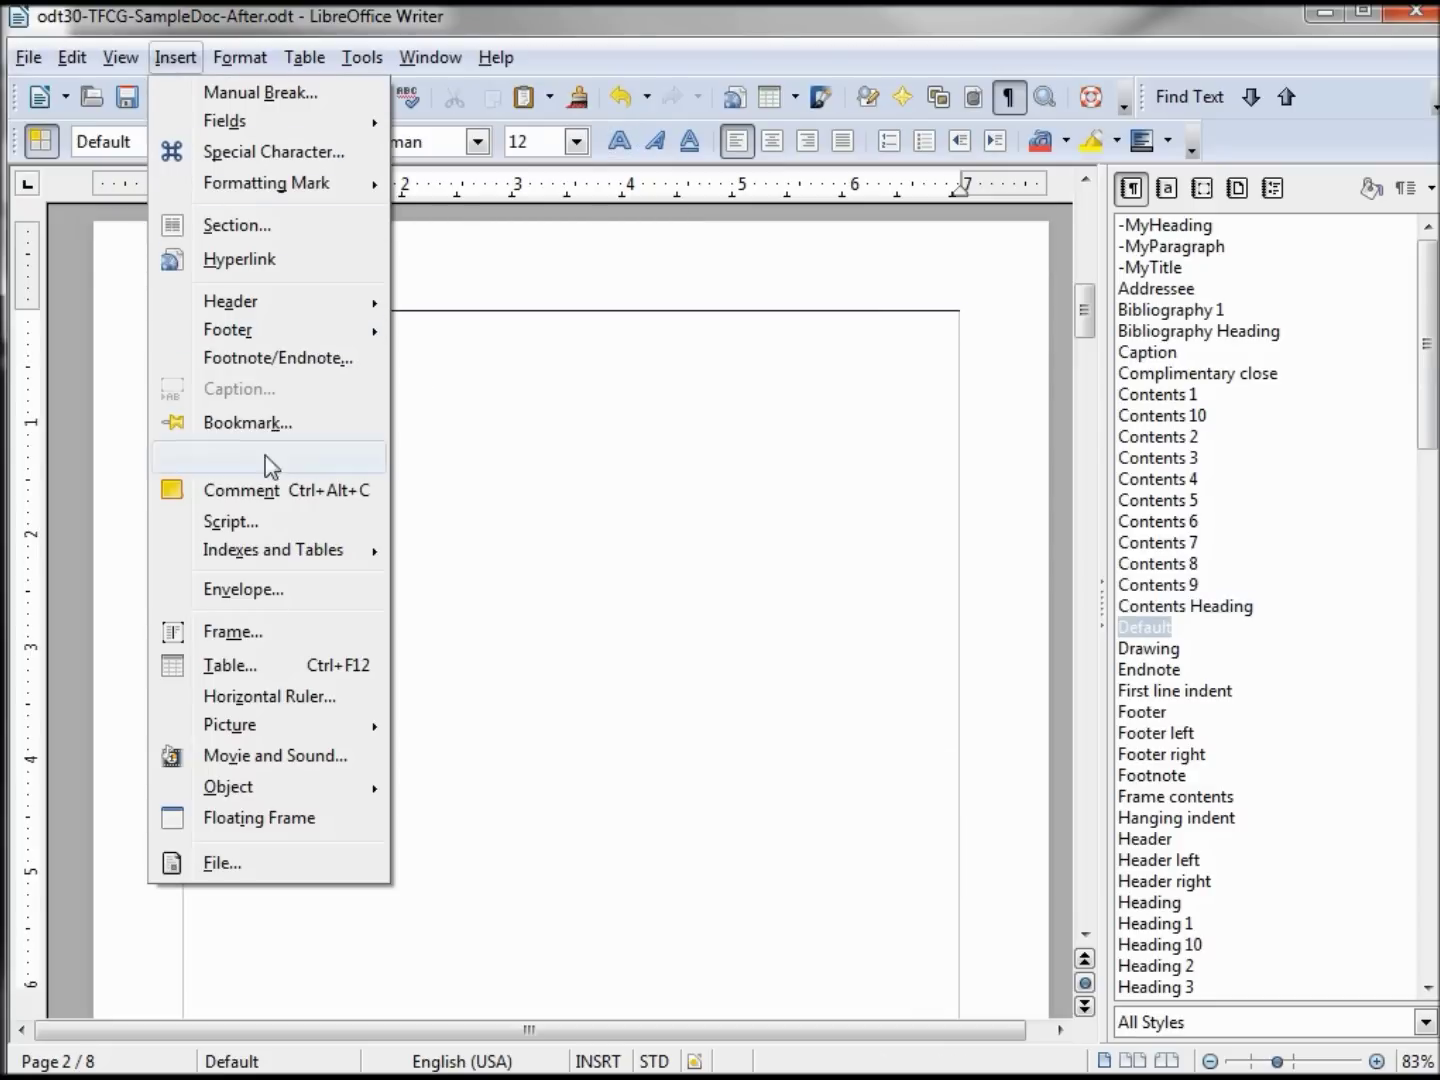
{"action": "mouse_move", "coordinate": [273, 549]}
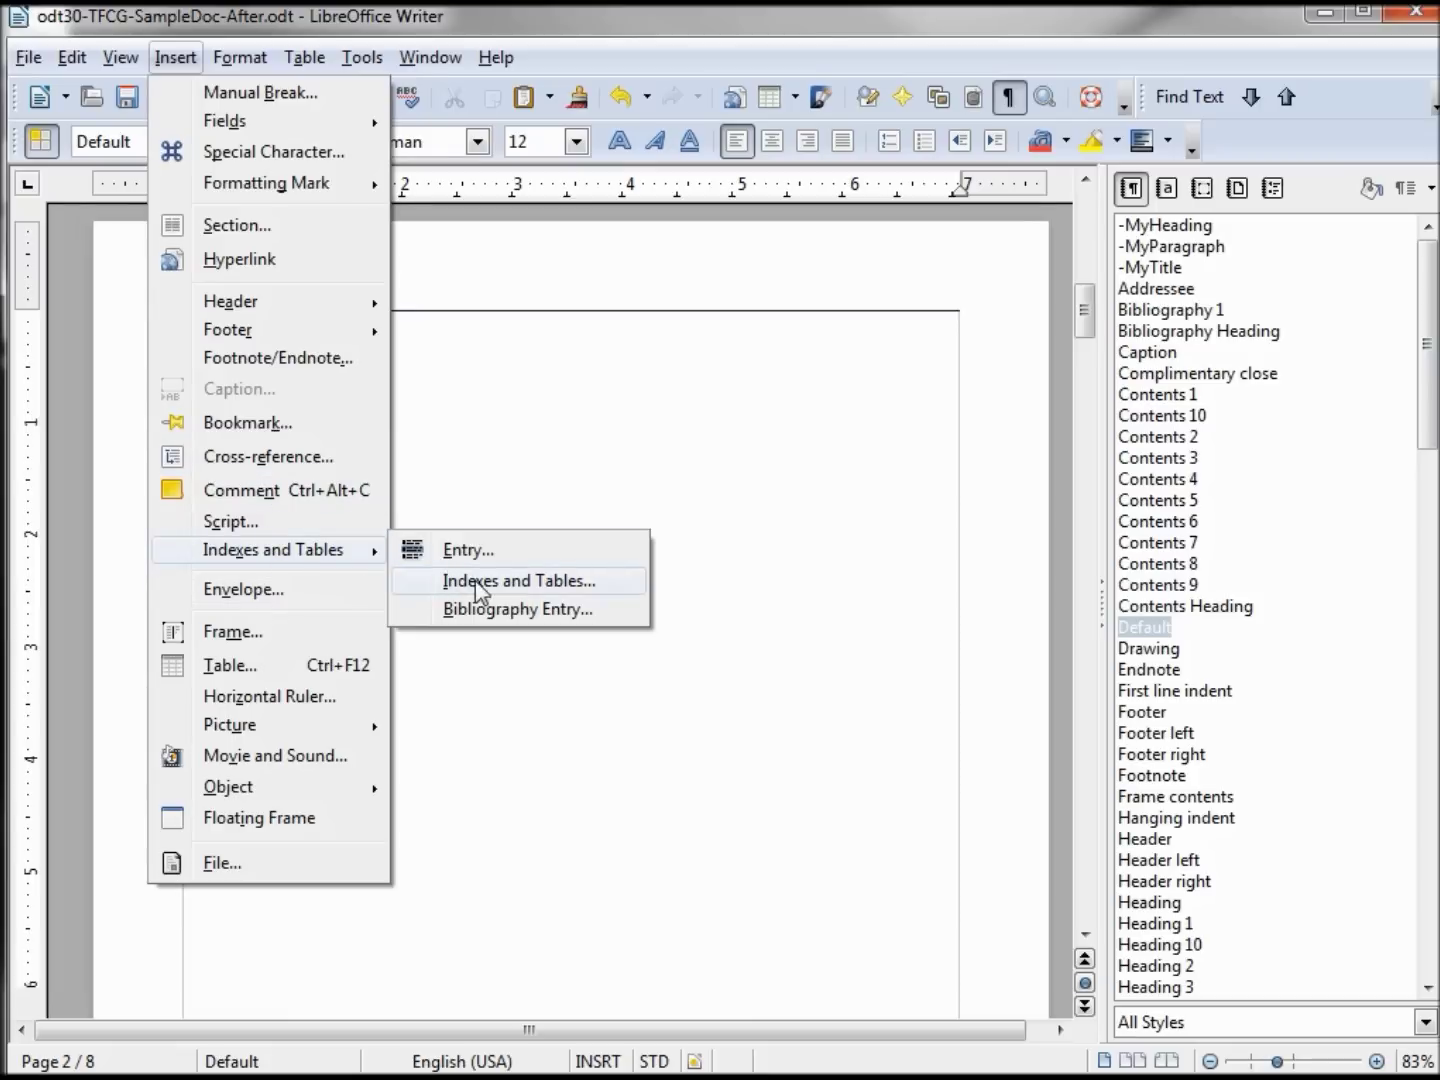
{"action": "left_click", "coordinate": [474, 582]}
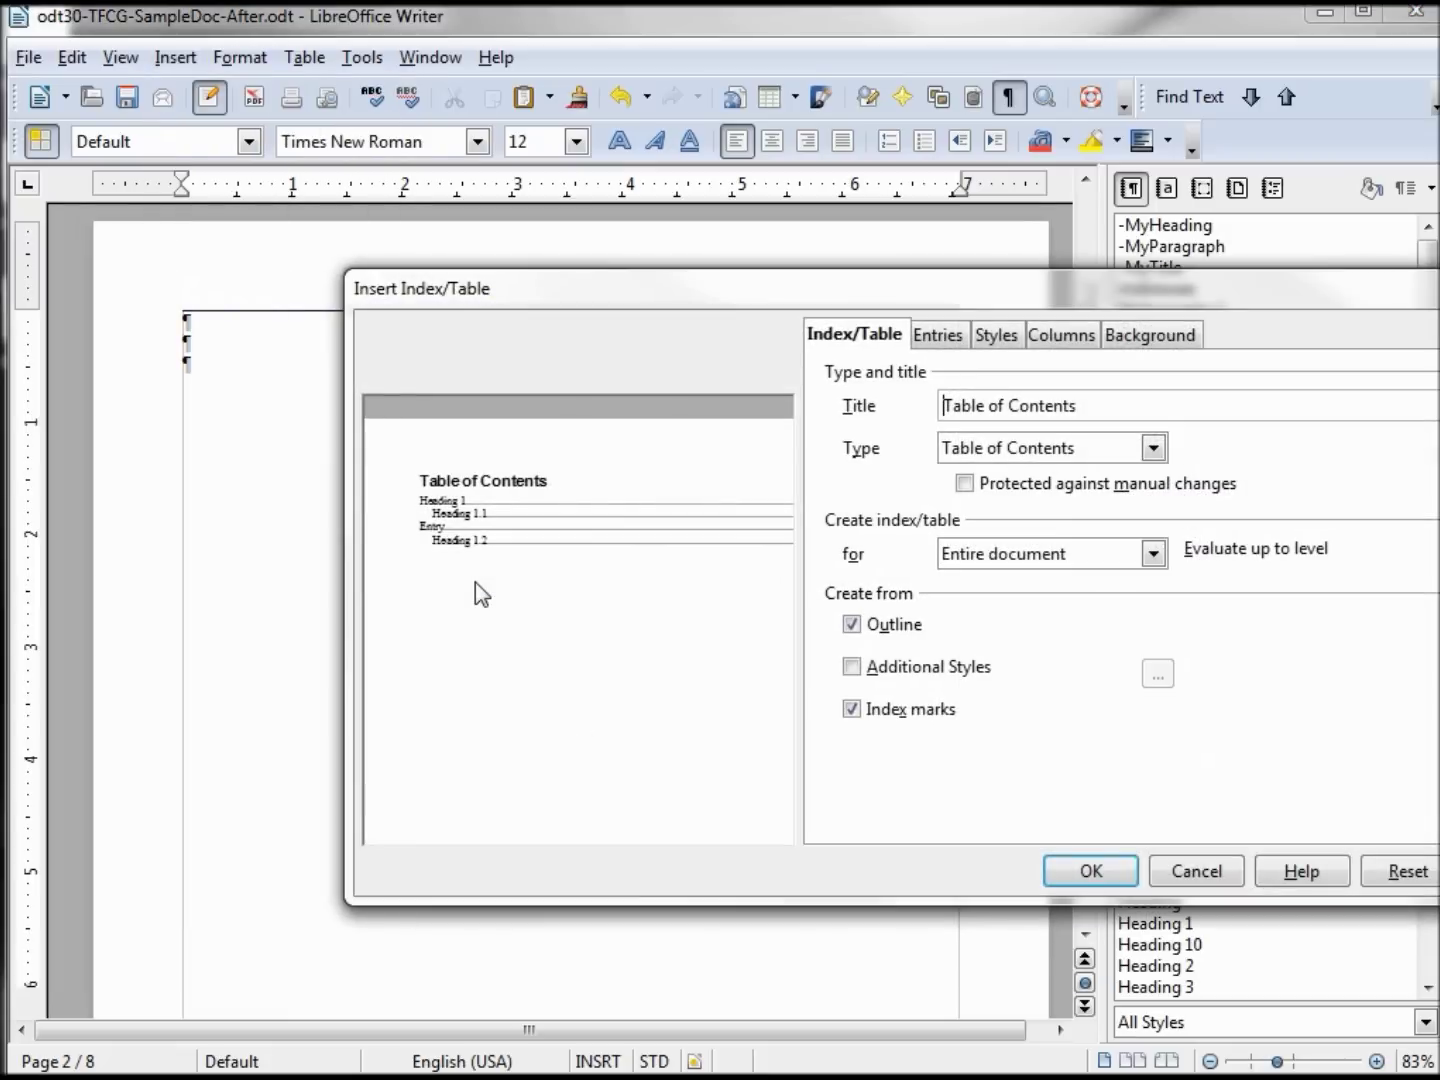
{"action": "left_click", "coordinate": [936, 336]}
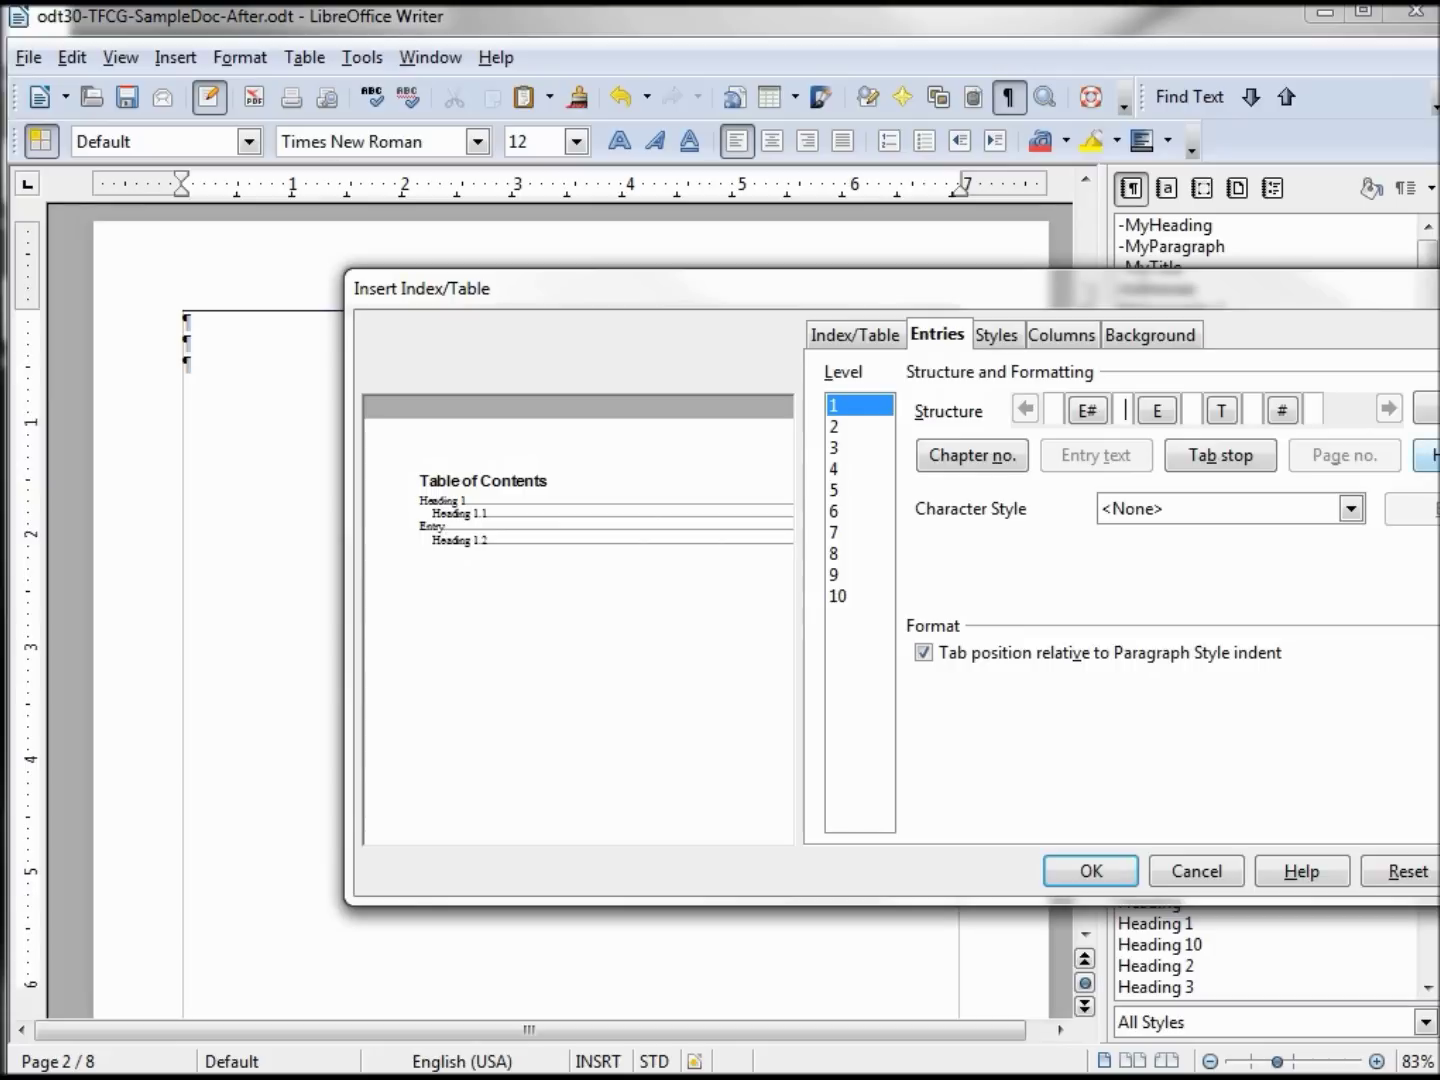
{"action": "left_click", "coordinate": [1429, 454]}
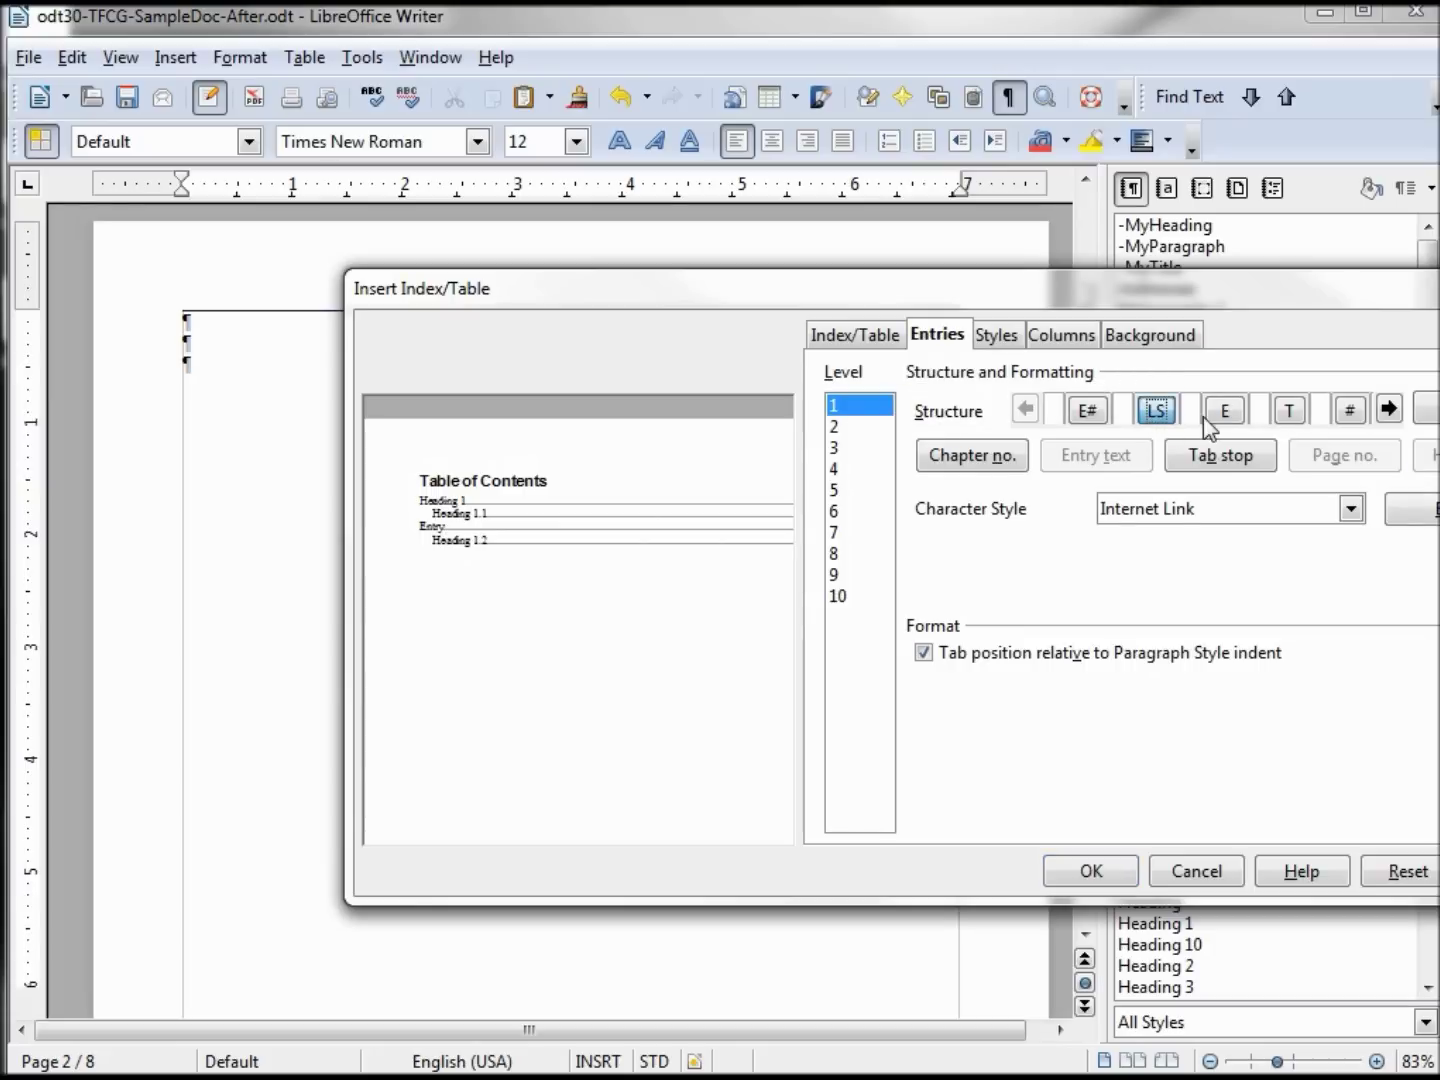
{"action": "left_click", "coordinate": [1259, 408]}
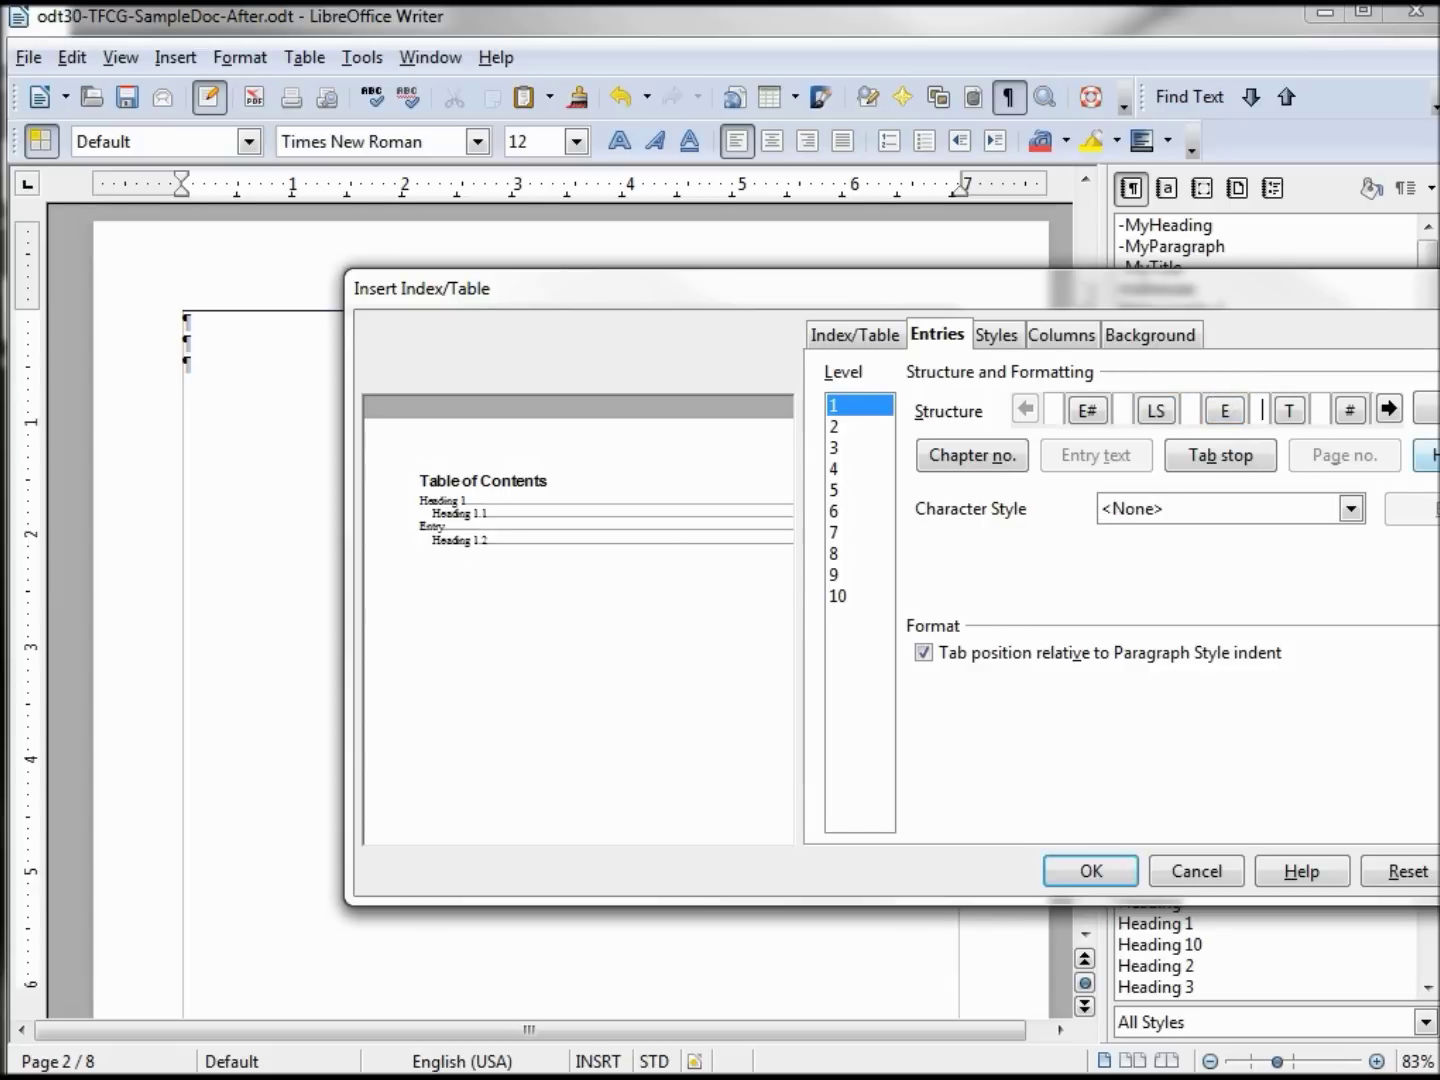
{"action": "left_click", "coordinate": [1434, 454]}
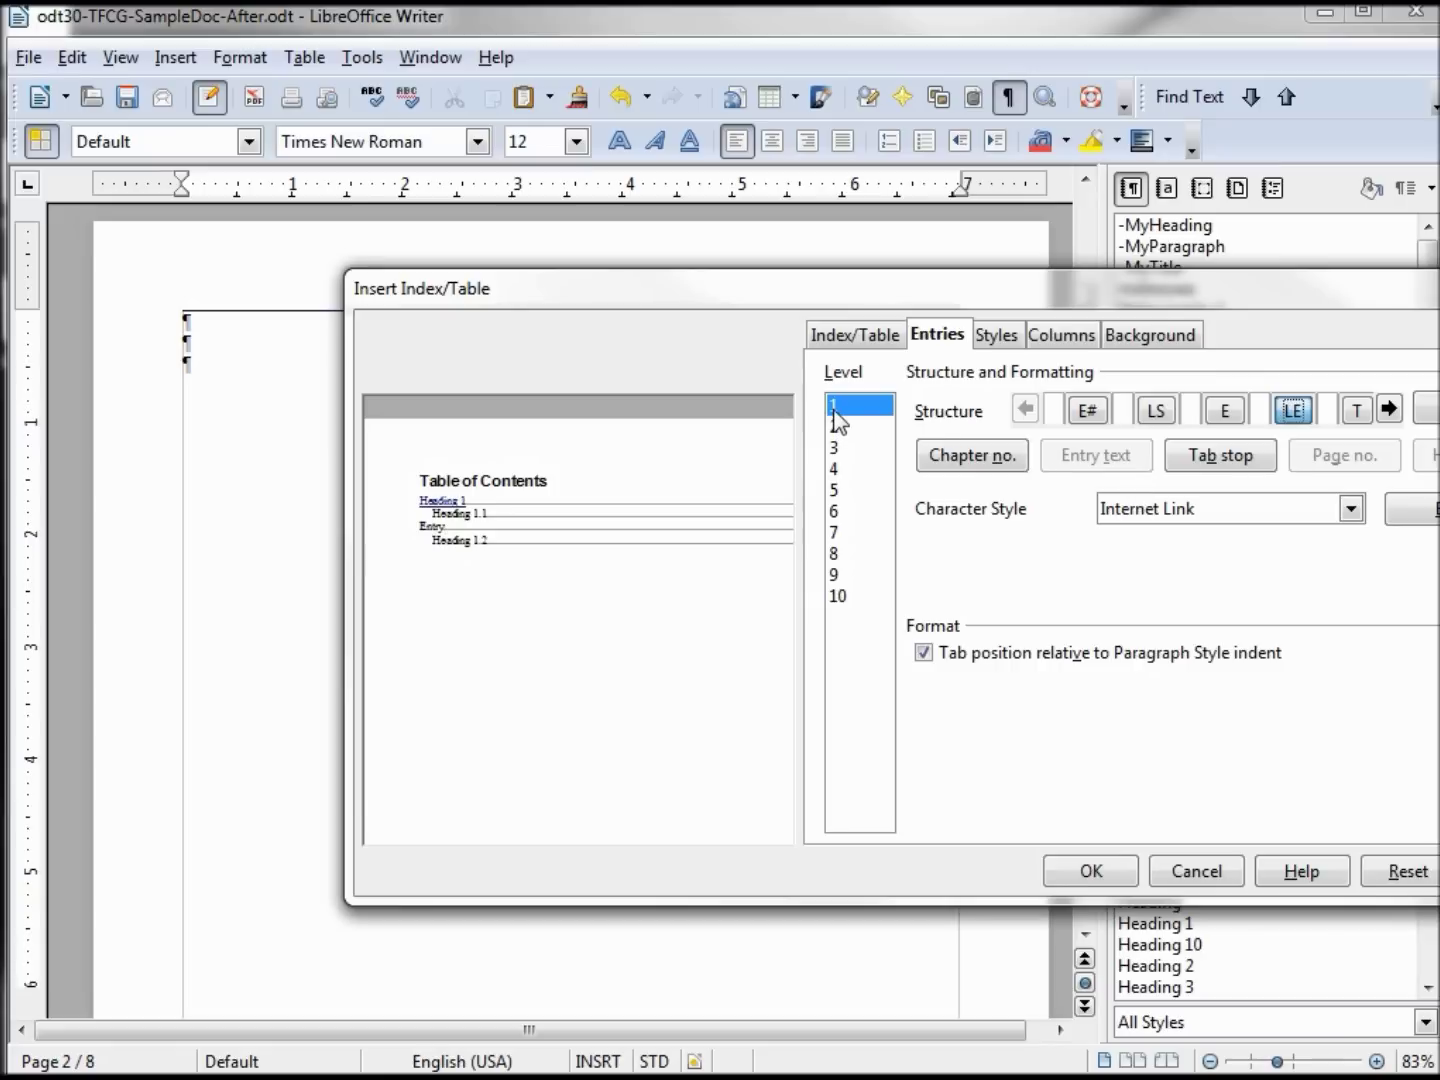
{"action": "left_click", "coordinate": [1075, 872]}
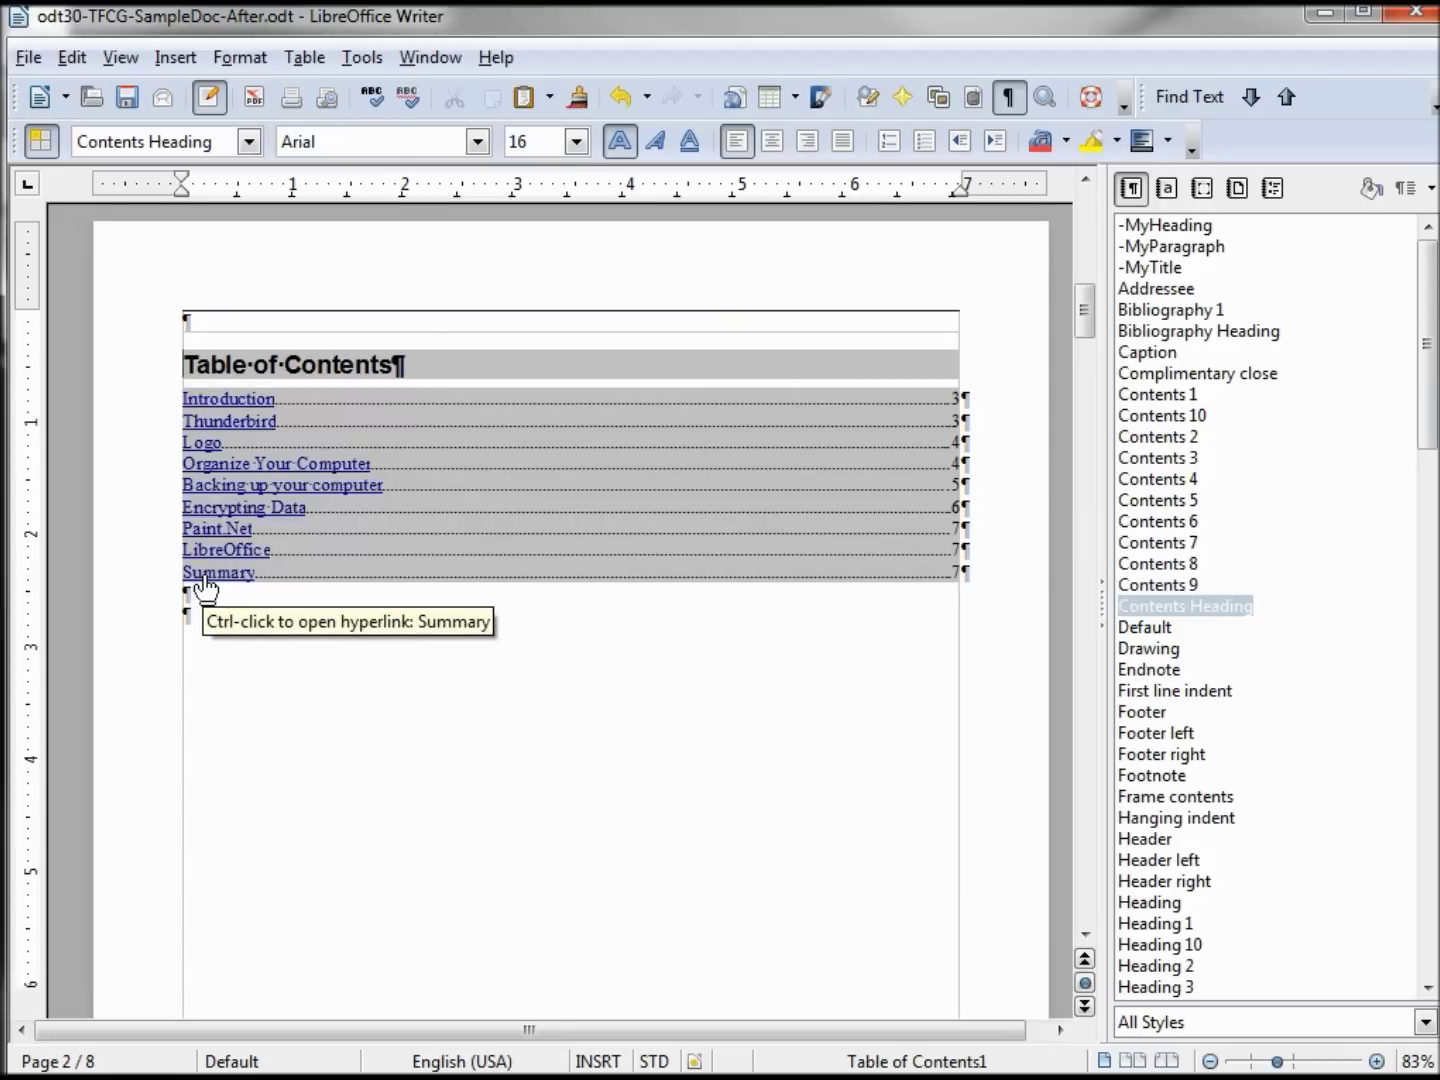
{"action": "left_click", "coordinate": [206, 582], "text": "ctrl"}
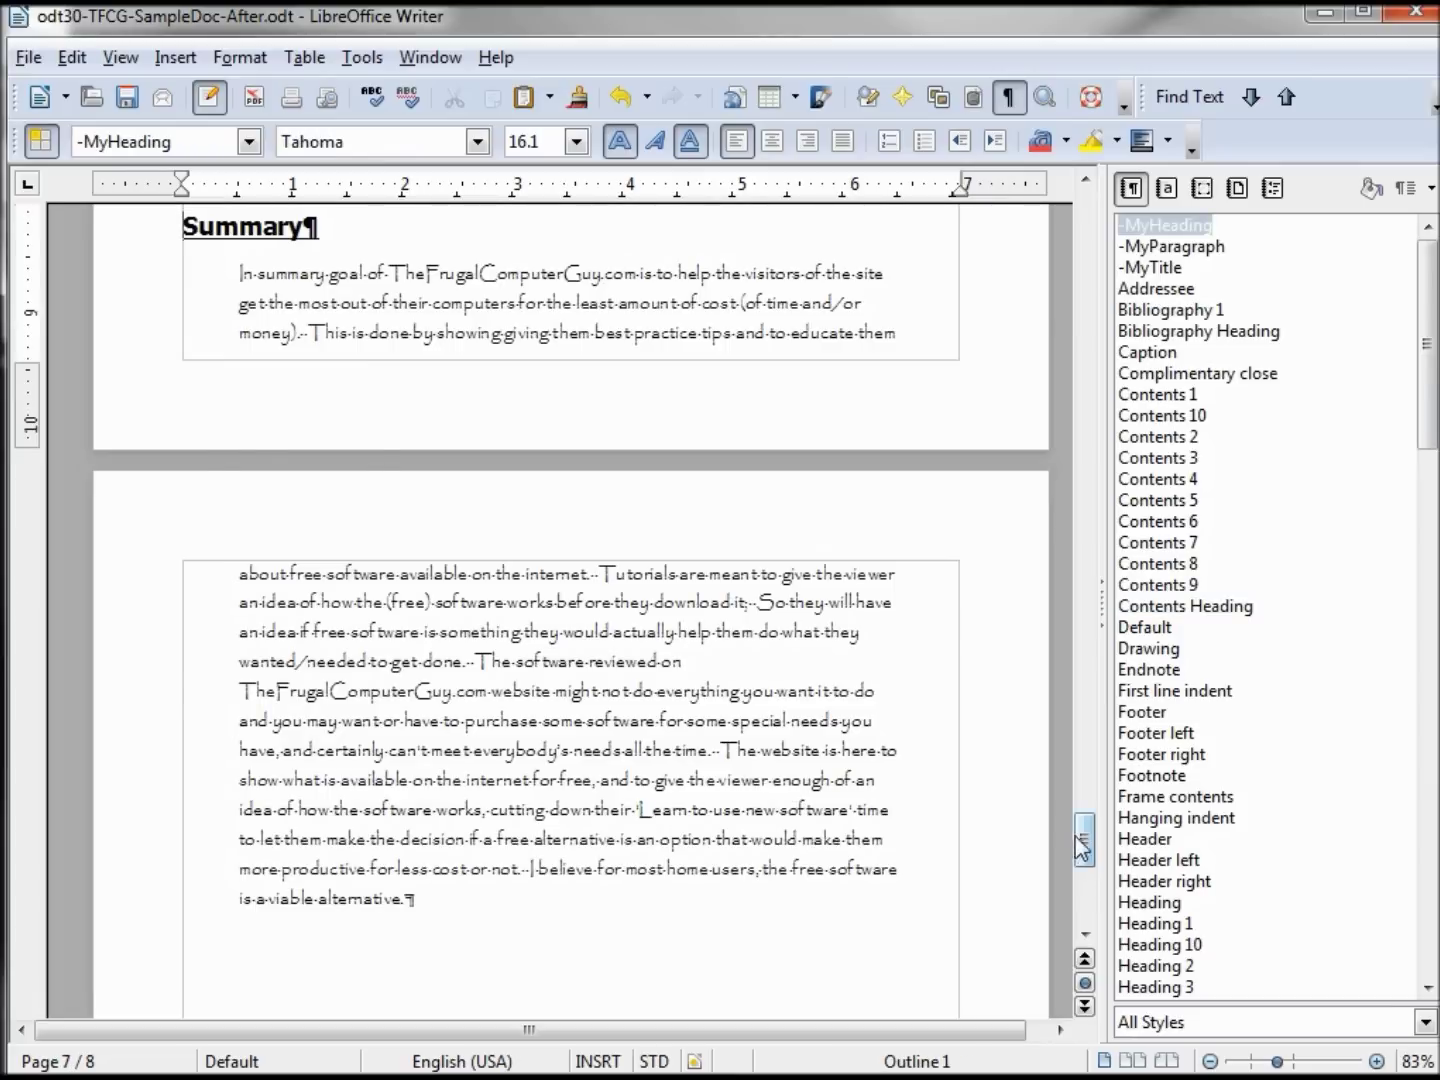
{"action": "left_click_drag", "start_coordinate": [1081, 846], "coordinate": [1081, 304]}
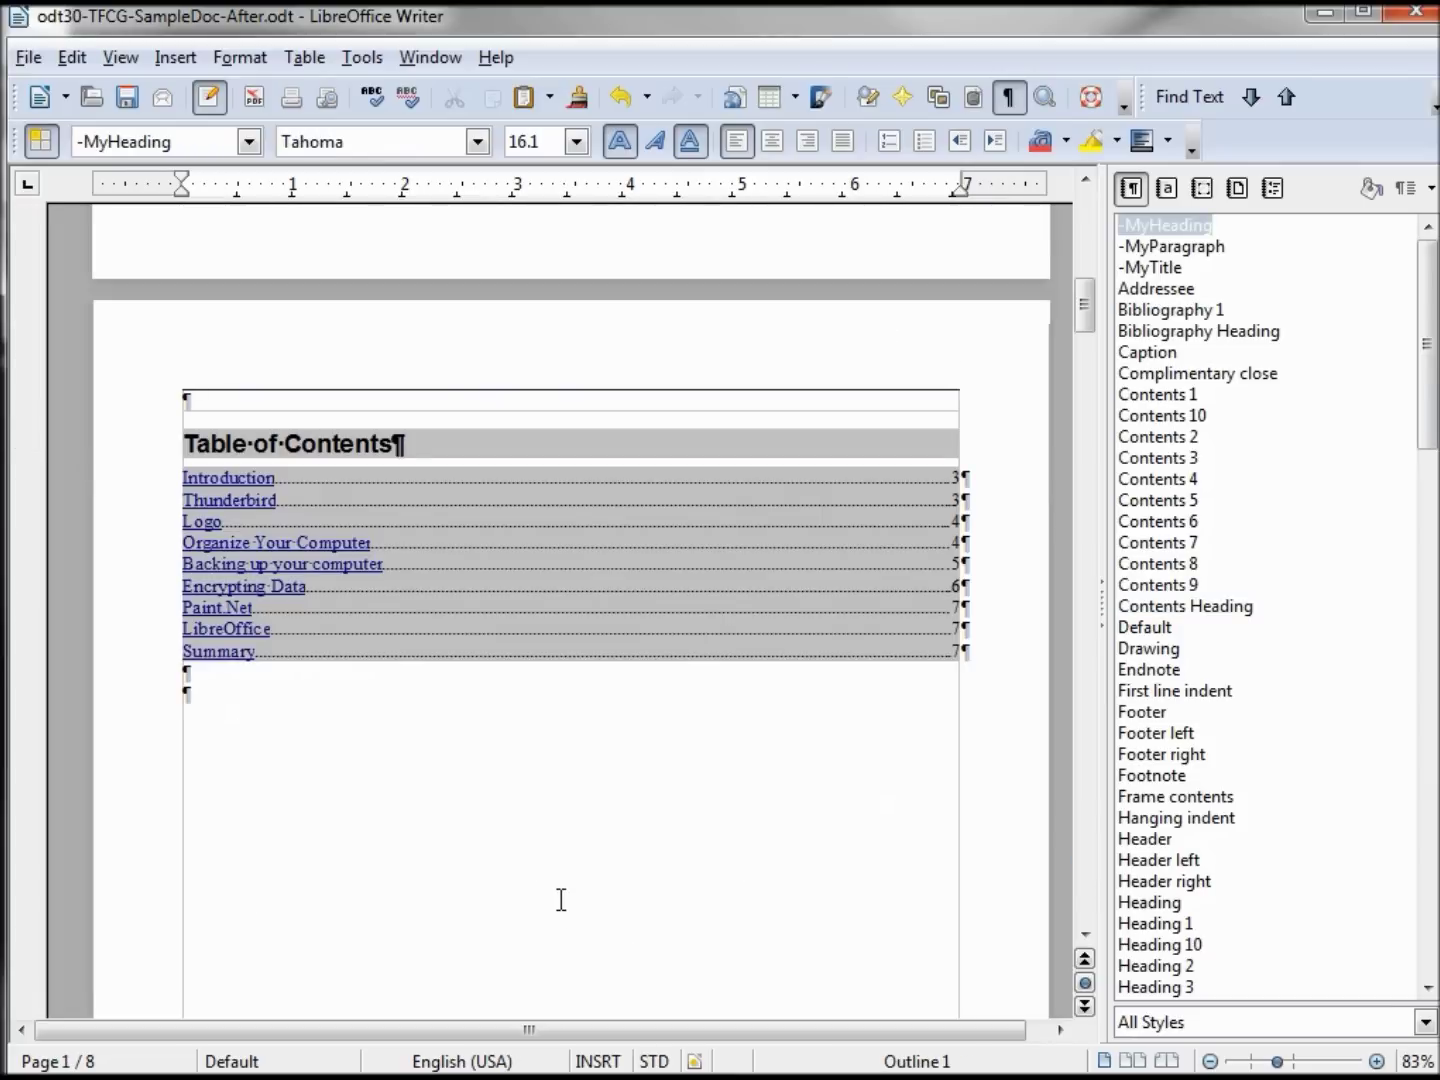